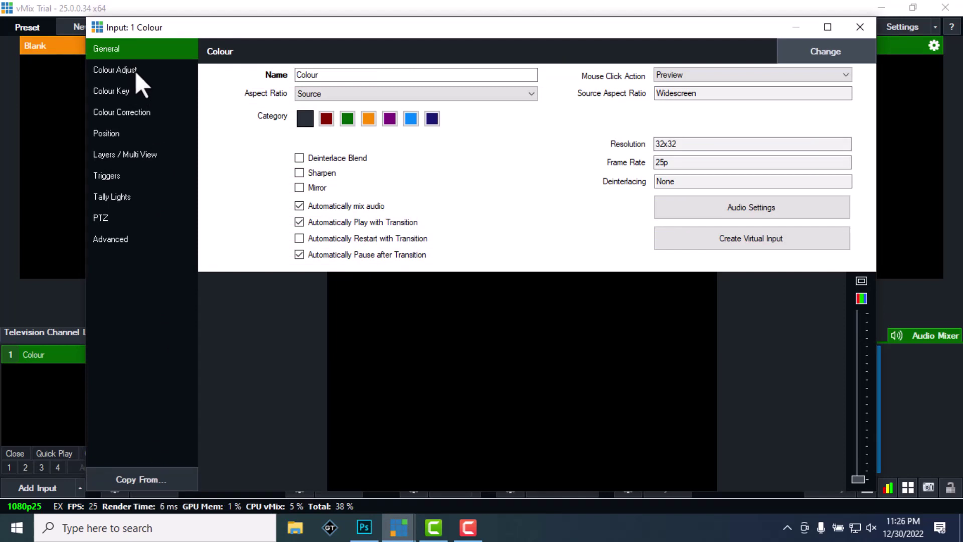
Set the red colour adjustment of the Colour input to 255
{"action": "left_click", "coordinate": [135, 72]}
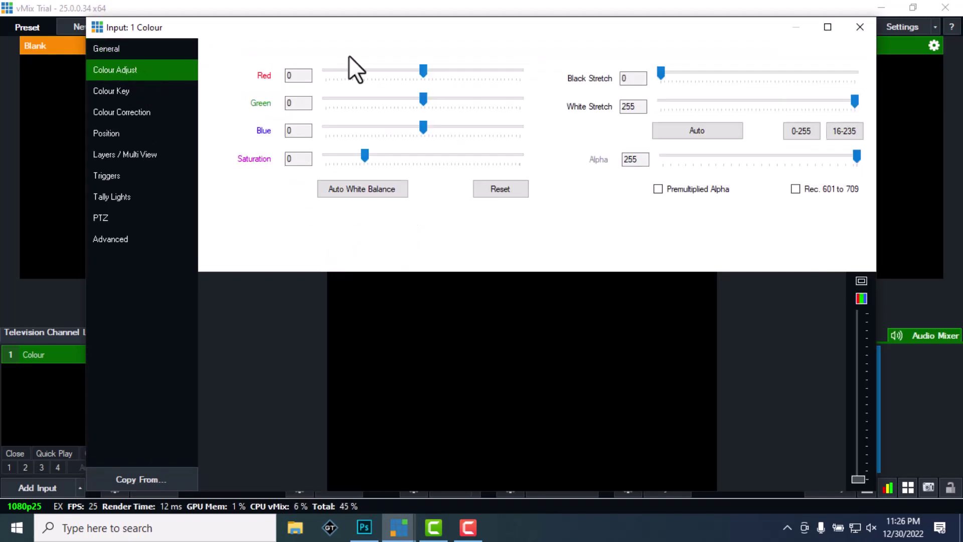
{"action": "left_click_drag", "start_coordinate": [422, 70], "coordinate": [529, 73]}
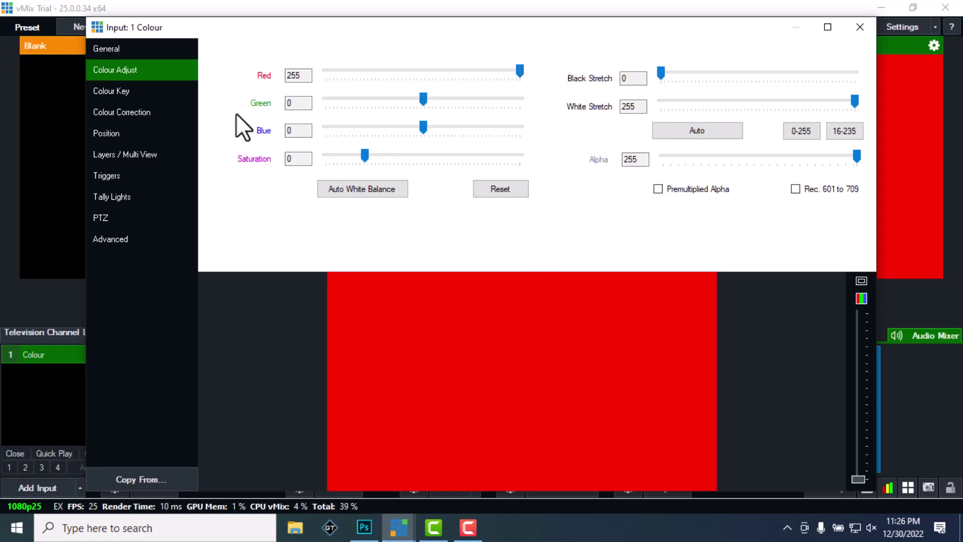
Set the Colour input's zoom to 0.8 and its Pan X and Pan Y to 0.2, and close its settings
{"action": "left_click", "coordinate": [113, 133]}
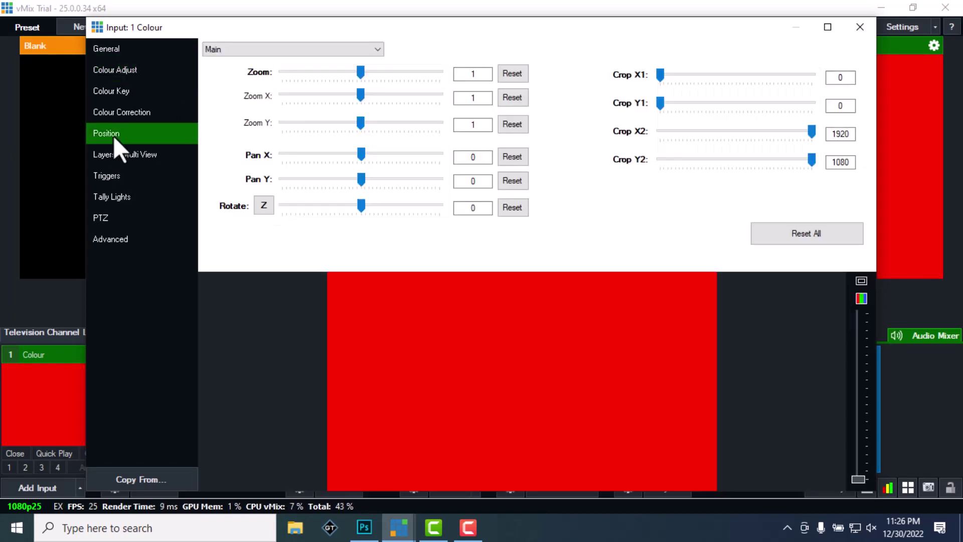
{"action": "left_click_drag", "start_coordinate": [483, 75], "coordinate": [450, 73]}
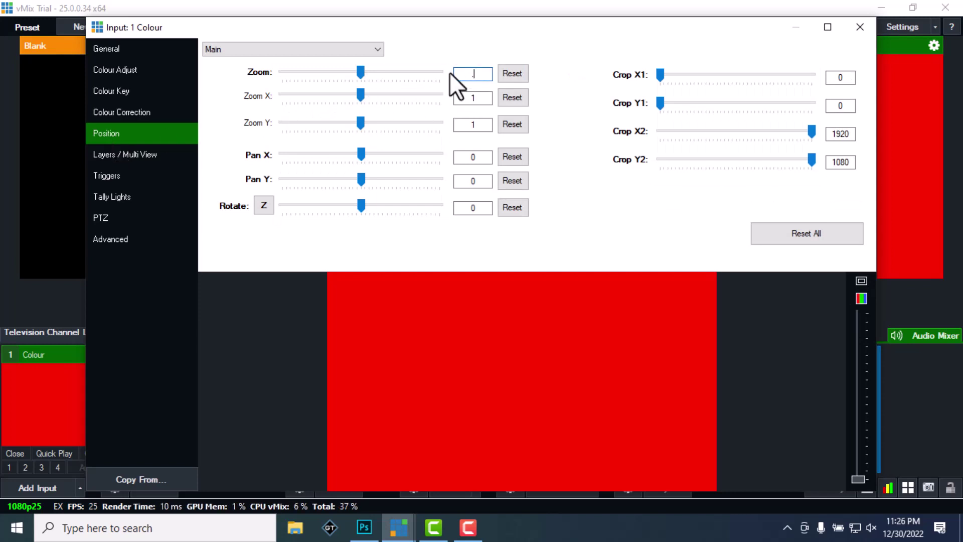
{"action": "type", "text": ".8"}
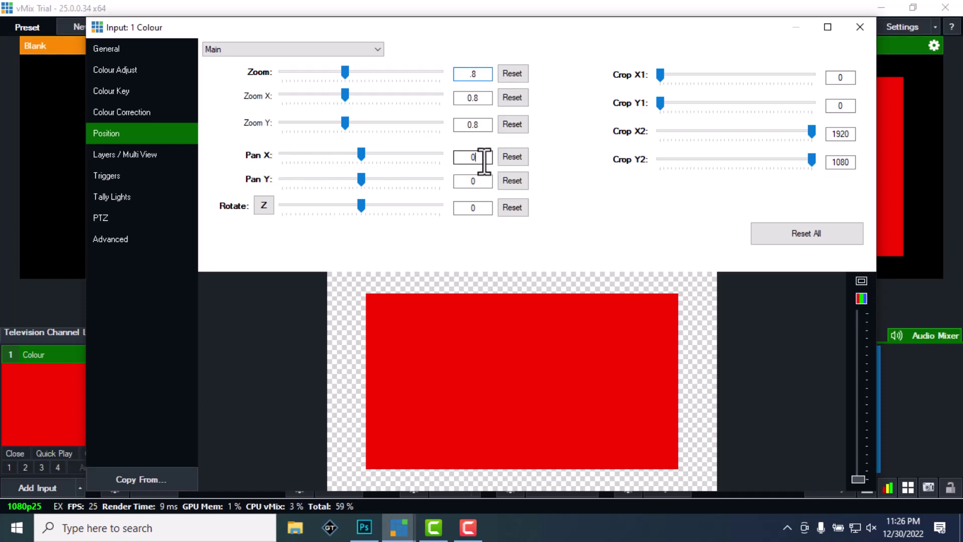
{"action": "left_click_drag", "start_coordinate": [486, 159], "coordinate": [484, 181]}
{"action": "type", "text": ".2"}
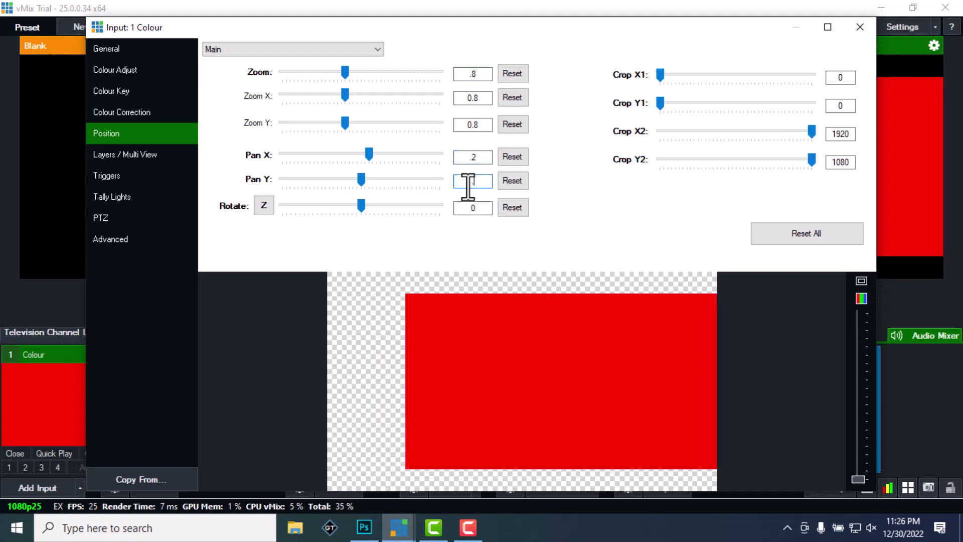
{"action": "type", "text": ".2"}
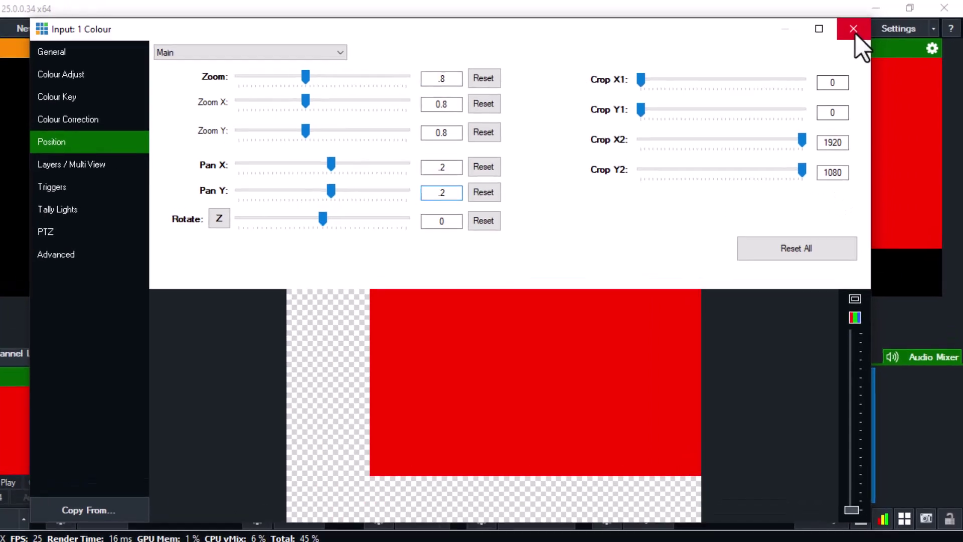
{"action": "left_click", "coordinate": [860, 27]}
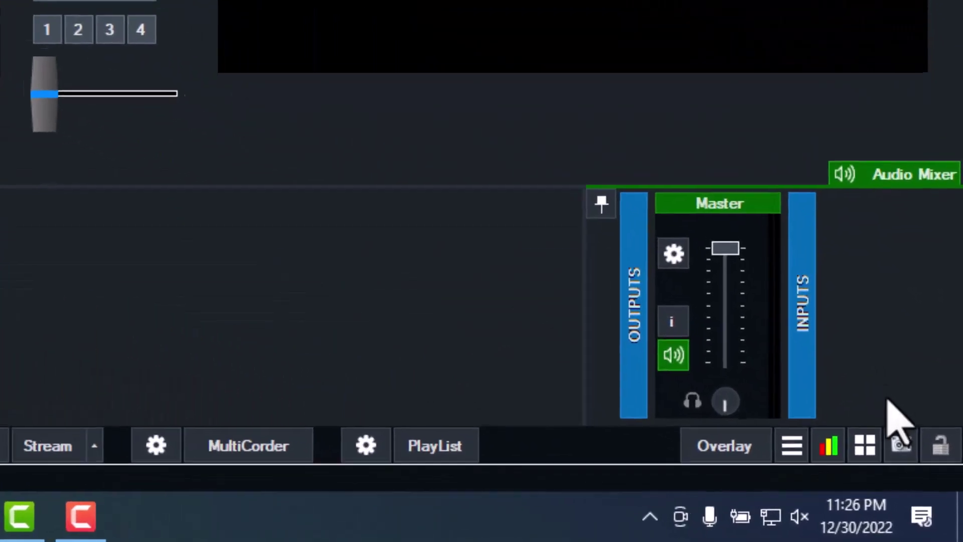
Take an image snapshot of the output and save it as a PNG named 22 in the Downloads folder
{"action": "left_click", "coordinate": [908, 445]}
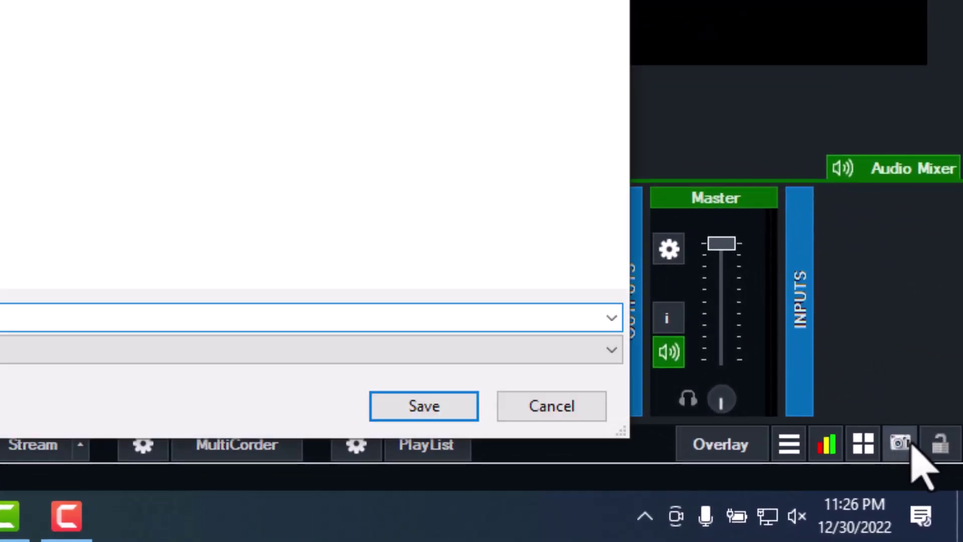
{"action": "left_click", "coordinate": [556, 404]}
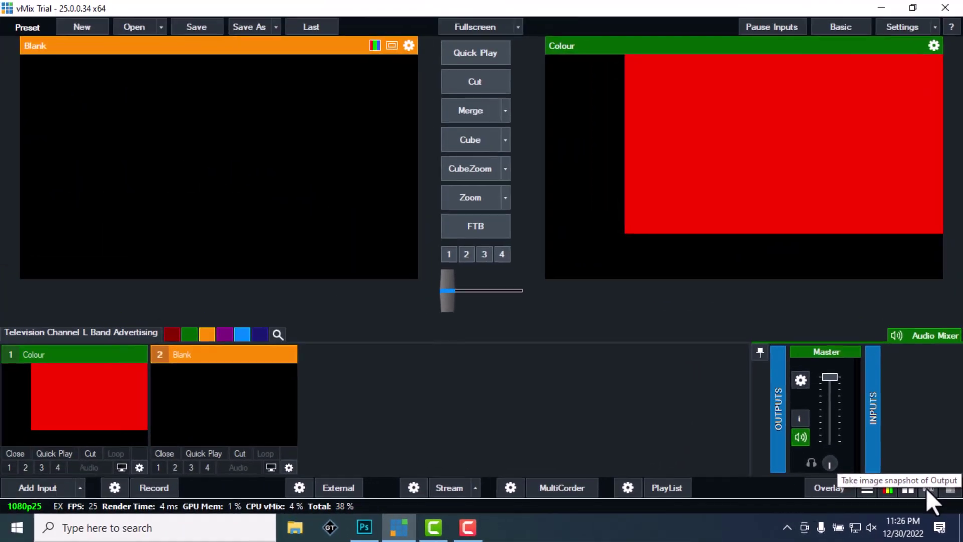
{"action": "left_click", "coordinate": [915, 467]}
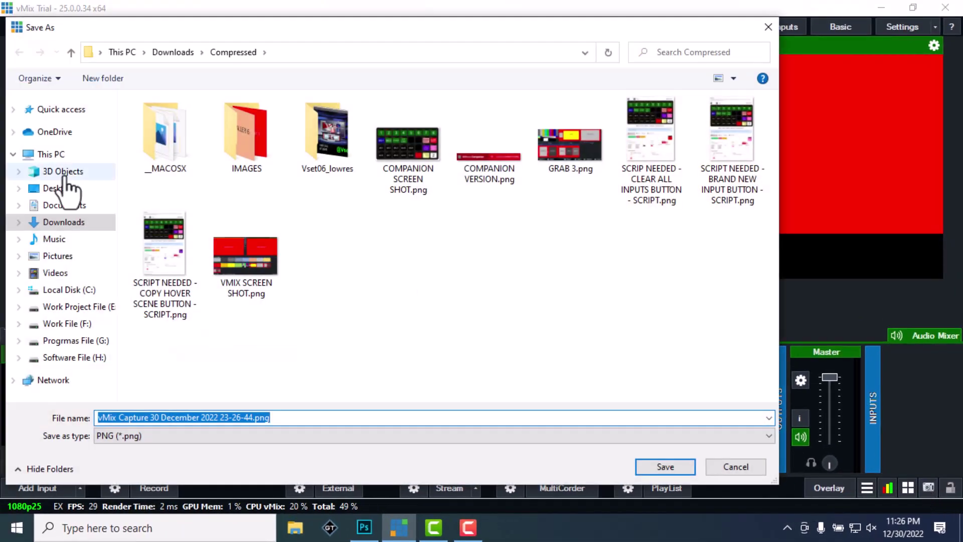
{"action": "left_click", "coordinate": [59, 223]}
{"action": "left_click_drag", "start_coordinate": [274, 423], "coordinate": [67, 415]}
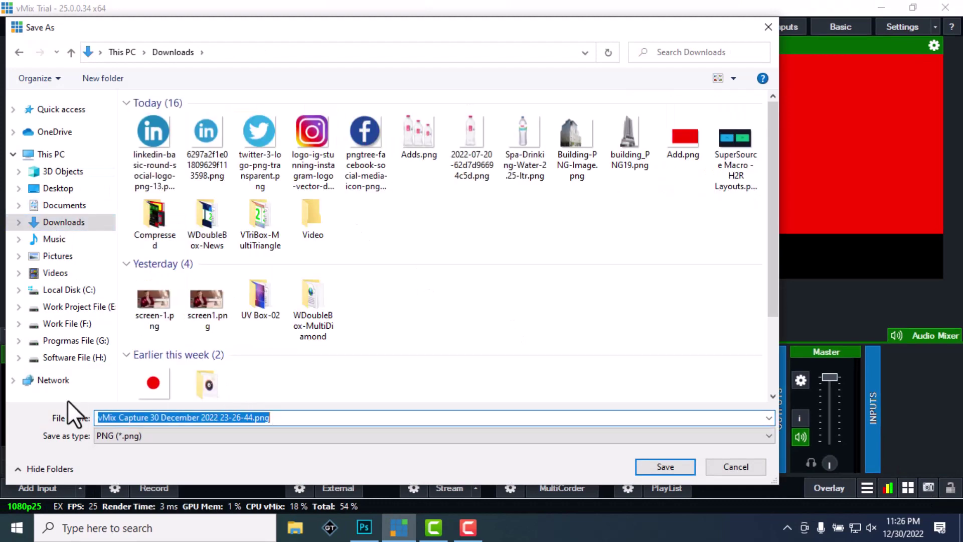
{"action": "type", "text": "22"}
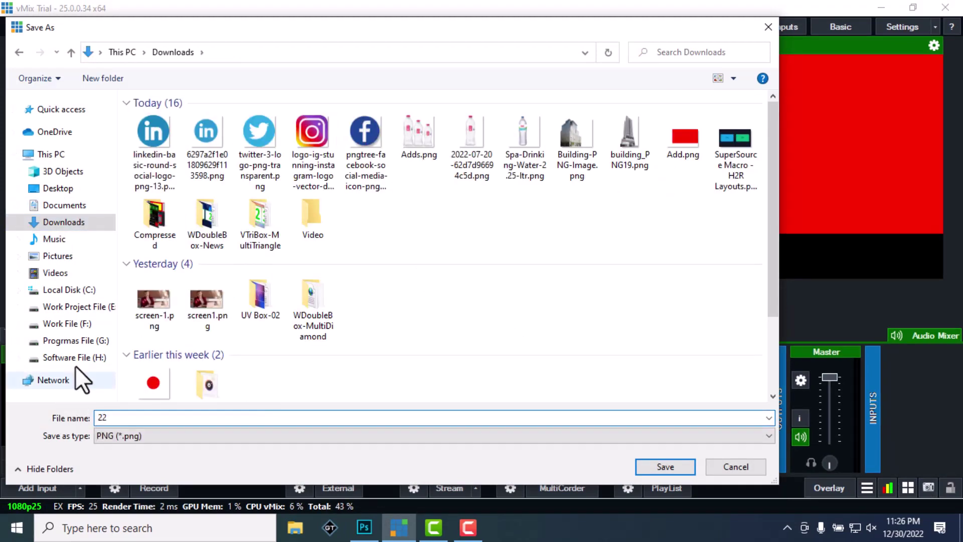
{"action": "left_click", "coordinate": [665, 470]}
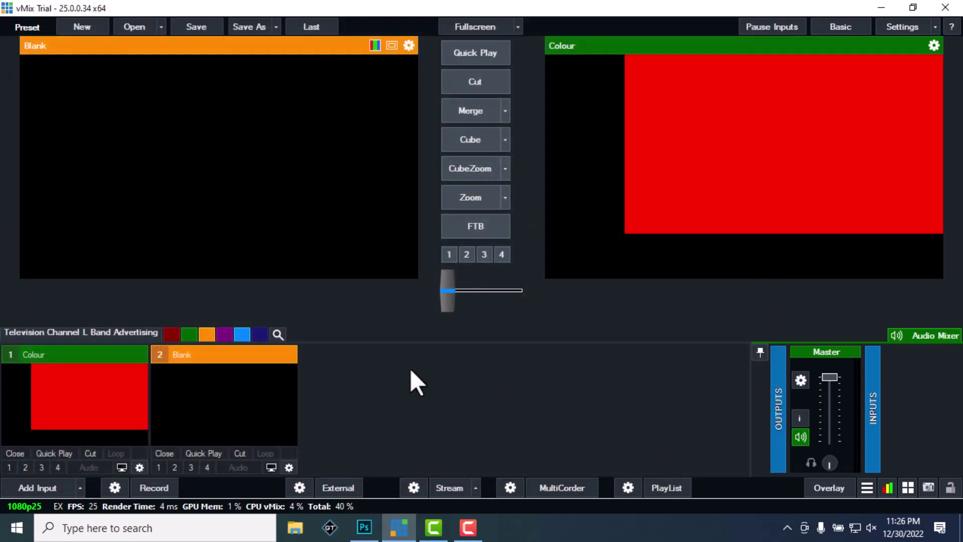
Switch to Photoshop and open 22.png from the Downloads folder
{"action": "left_click", "coordinate": [364, 527]}
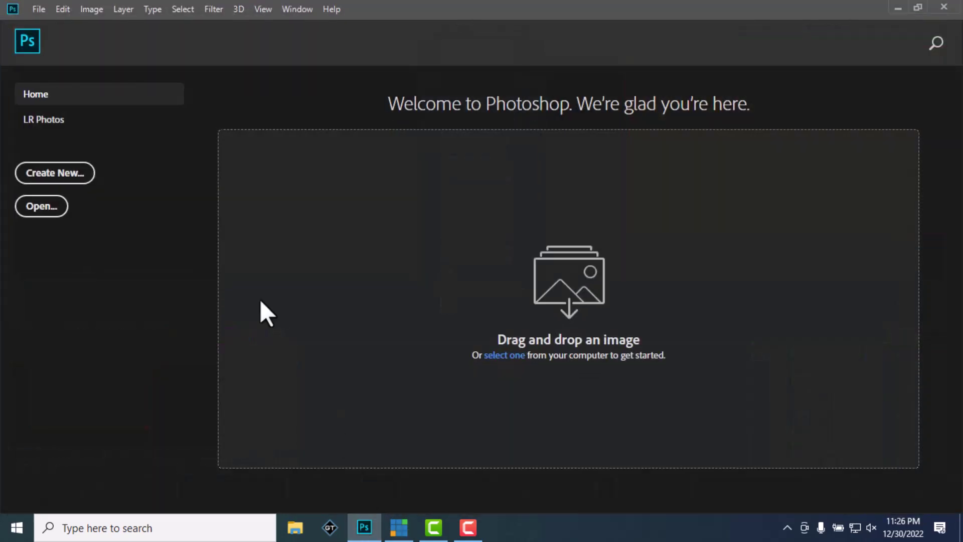
{"action": "left_click", "coordinate": [35, 12]}
{"action": "left_click", "coordinate": [59, 39]}
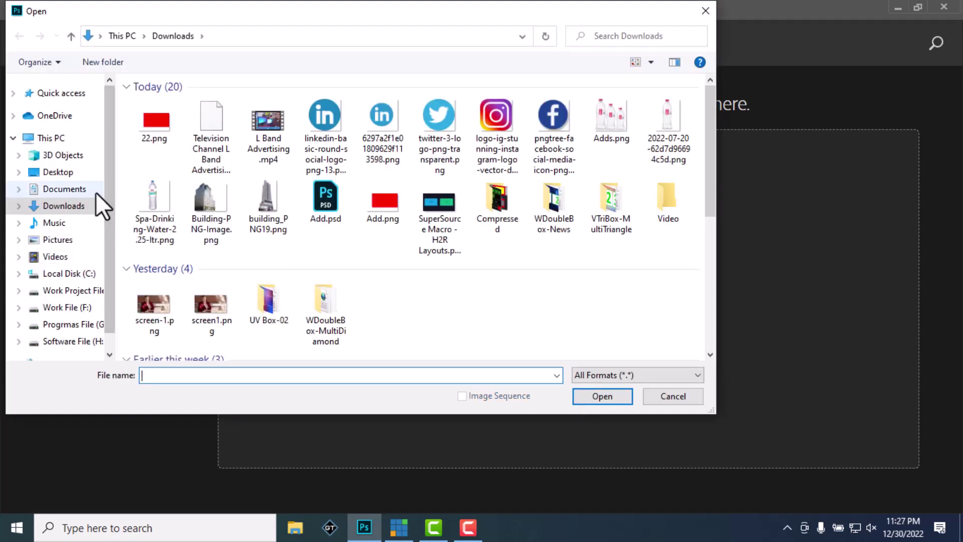
{"action": "left_click", "coordinate": [605, 398]}
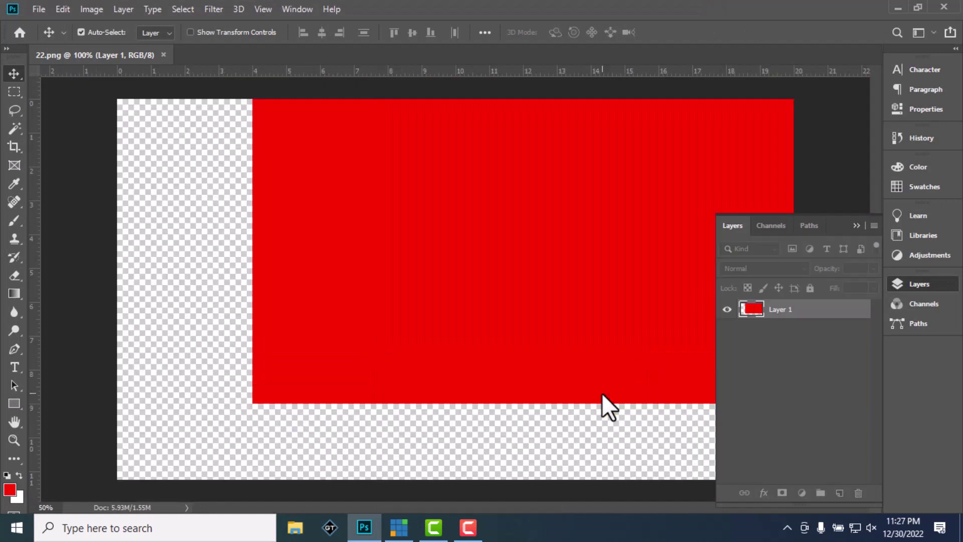
Place a vertical guide along the red area's left edge and a horizontal guide along its bottom edge
{"action": "left_click", "coordinate": [857, 226]}
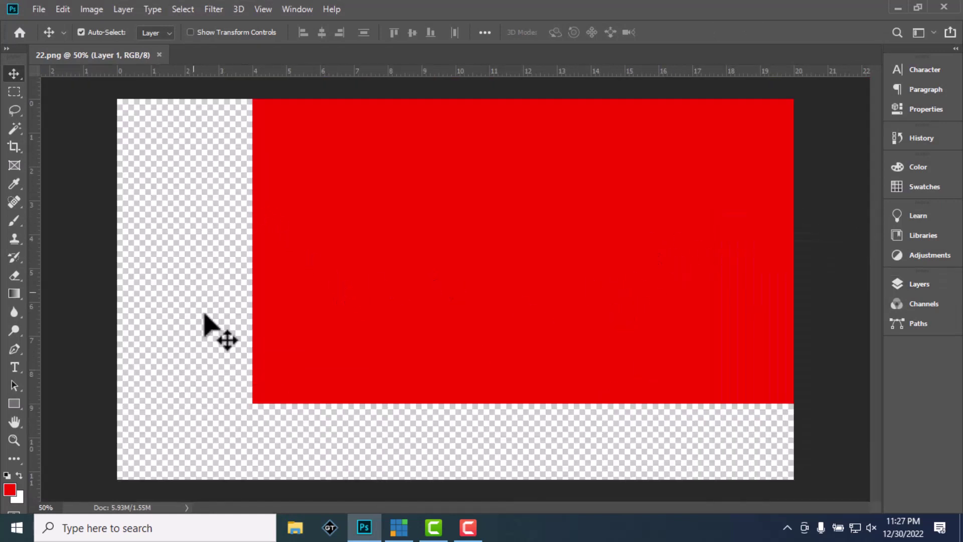
{"action": "left_click_drag", "start_coordinate": [36, 103], "coordinate": [252, 254]}
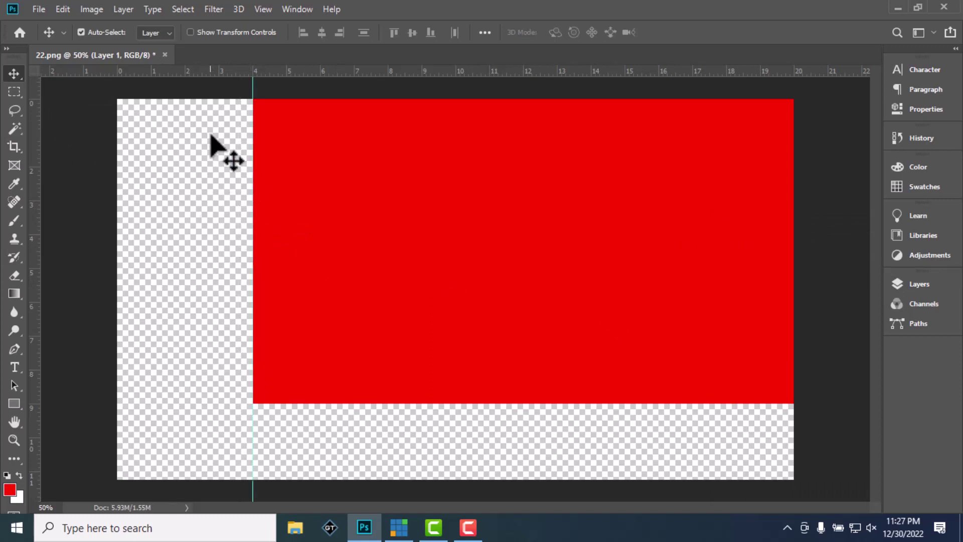
{"action": "left_click_drag", "start_coordinate": [186, 74], "coordinate": [204, 403]}
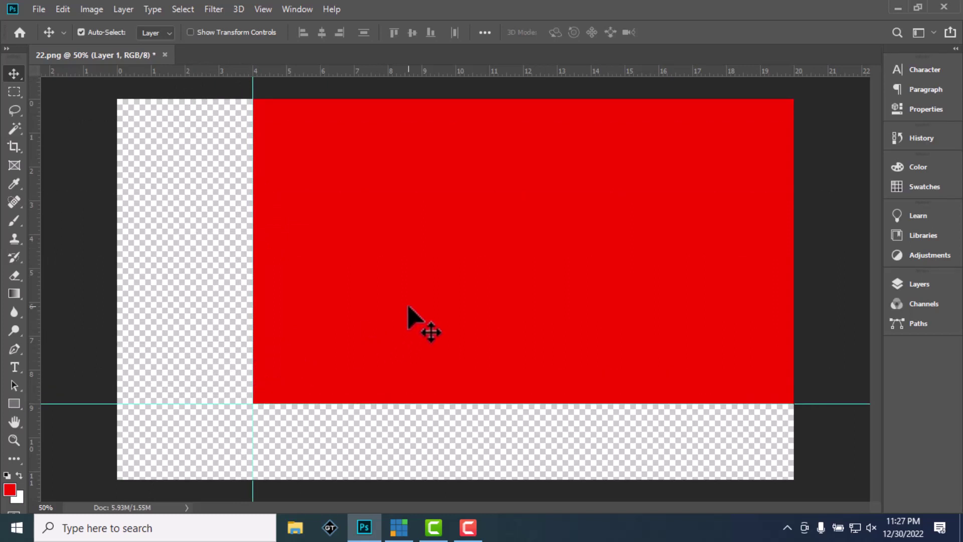
Add a new empty layer above the red image layer and hide the red layer
{"action": "left_click", "coordinate": [920, 284]}
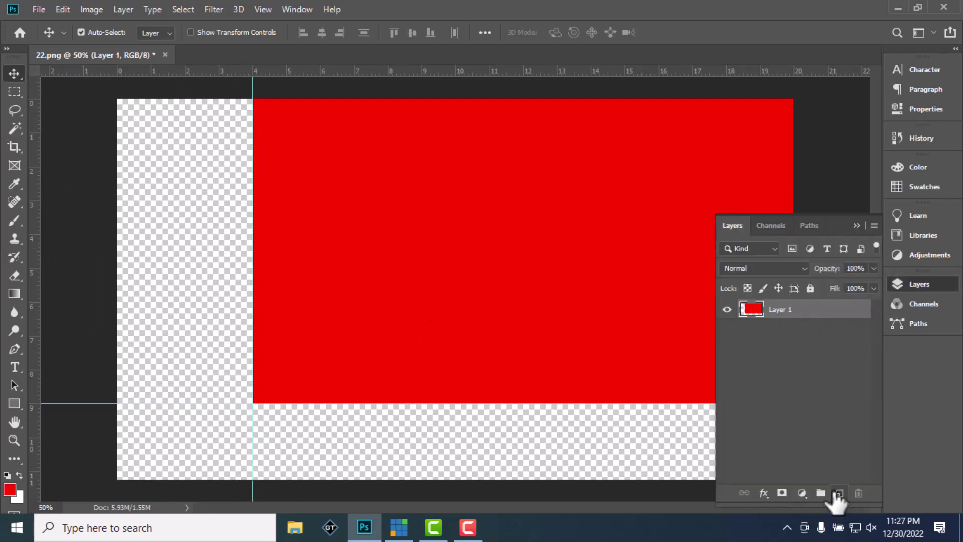
{"action": "left_click", "coordinate": [840, 494]}
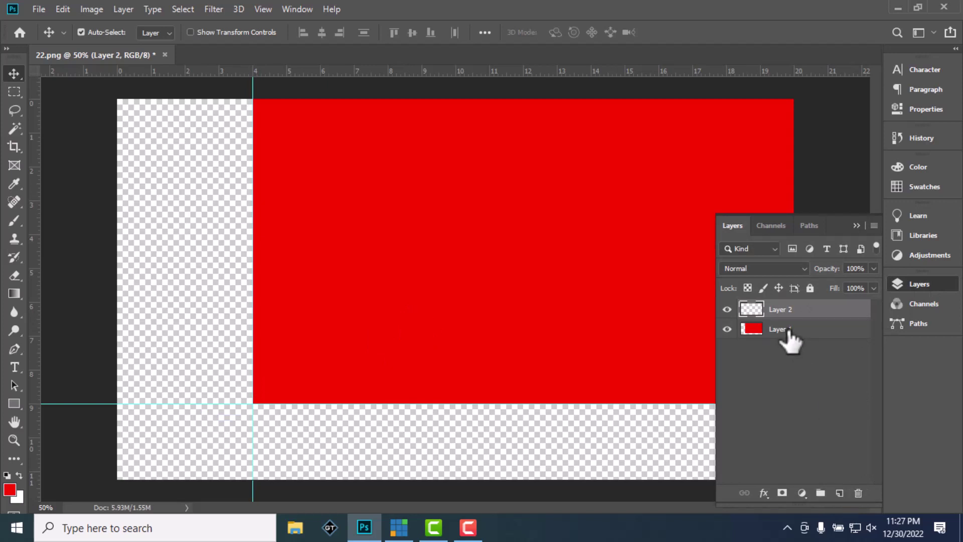
{"action": "left_click", "coordinate": [727, 329]}
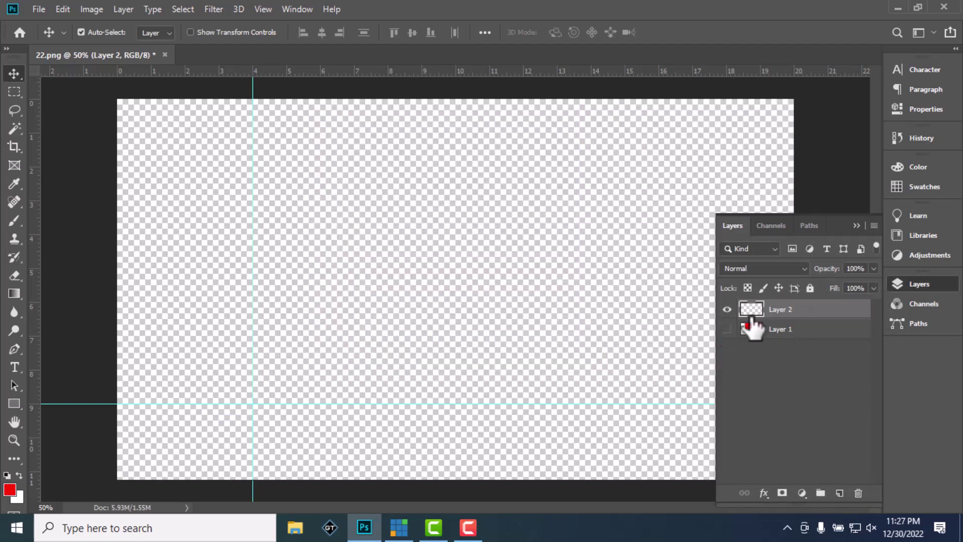
{"action": "left_click", "coordinate": [857, 226]}
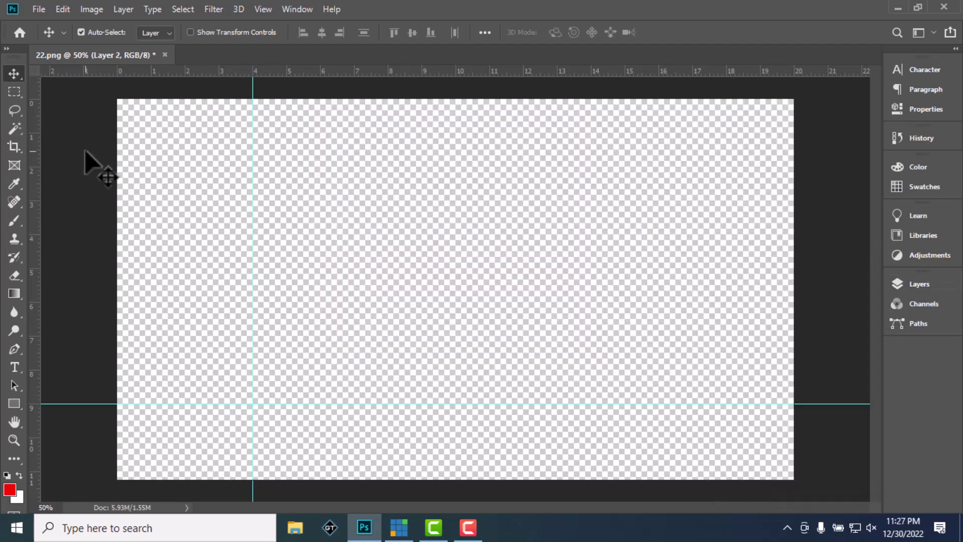
Draw a rectangle about 410 × 1104 px covering the canvas left of the vertical guide and fill it with blue
{"action": "left_click", "coordinate": [10, 403]}
{"action": "left_click_drag", "start_coordinate": [108, 95], "coordinate": [249, 485]}
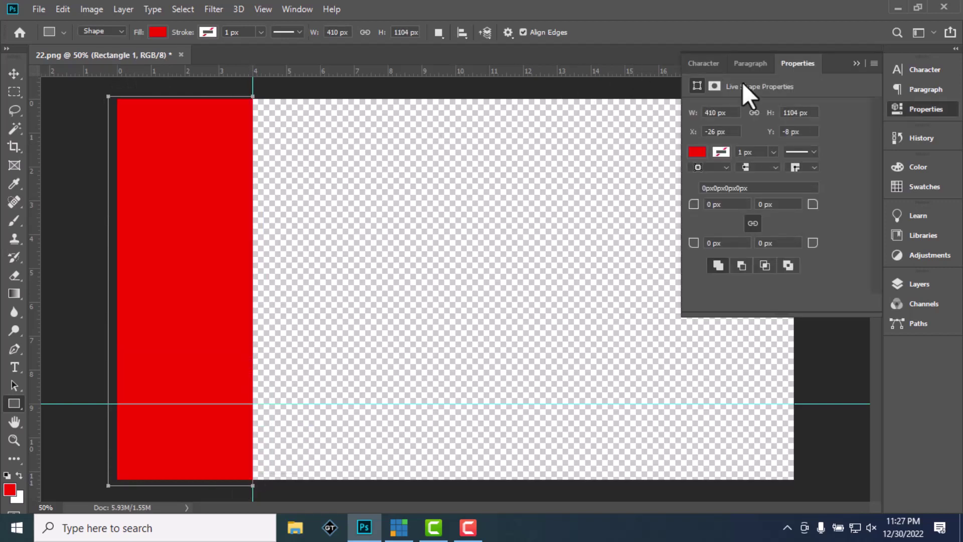
{"action": "left_click", "coordinate": [701, 153]}
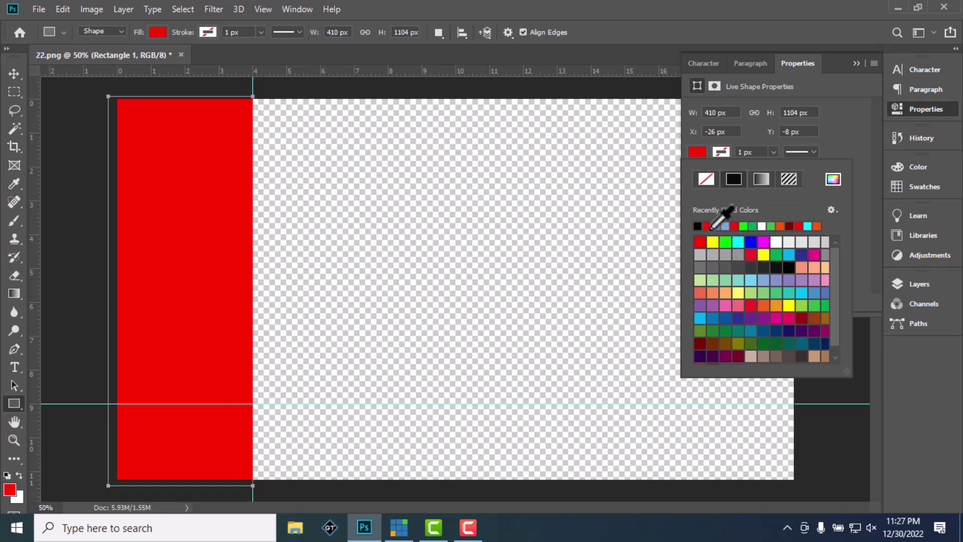
{"action": "left_click", "coordinate": [726, 226]}
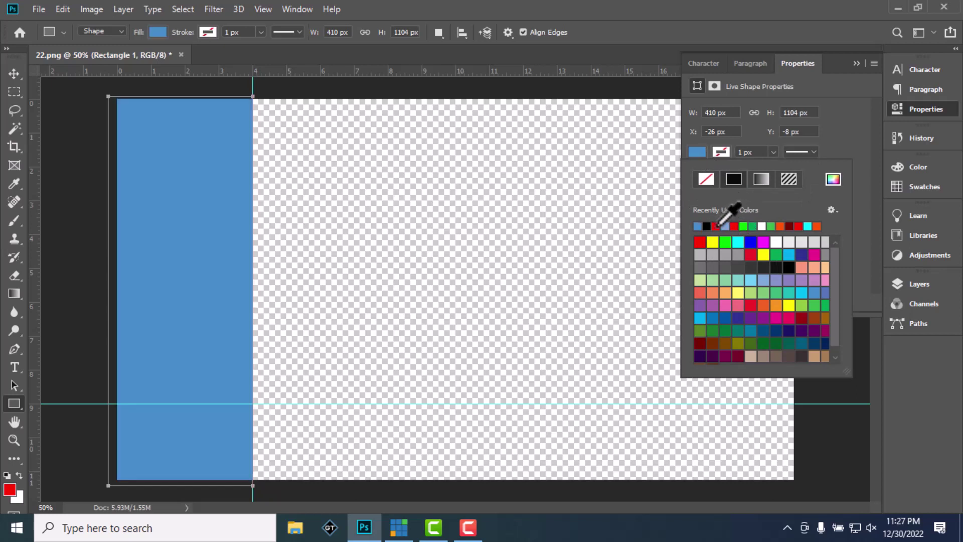
{"action": "left_click", "coordinate": [857, 64]}
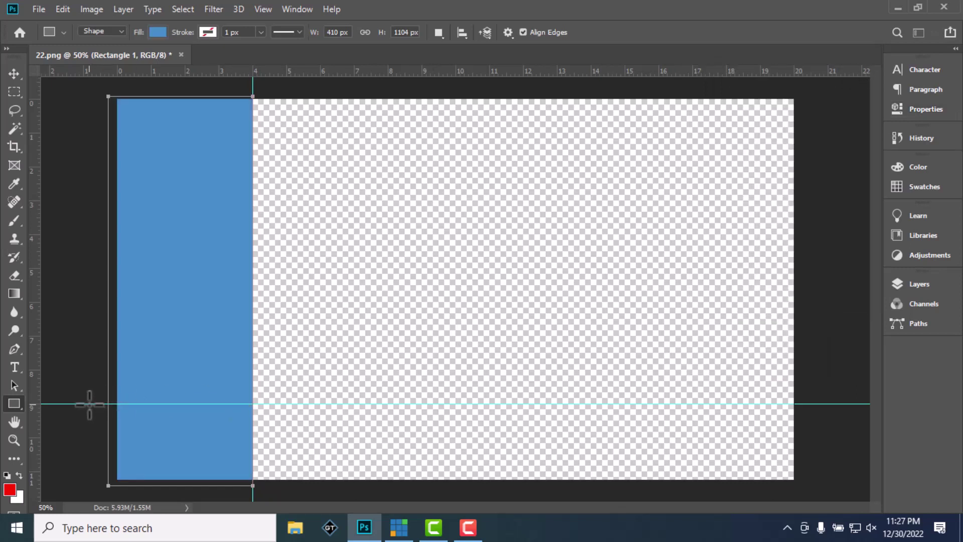
Draw a second blue rectangle about 2116 × 314 px covering the full canvas width below the horizontal guide
{"action": "left_click_drag", "start_coordinate": [90, 405], "coordinate": [835, 513]}
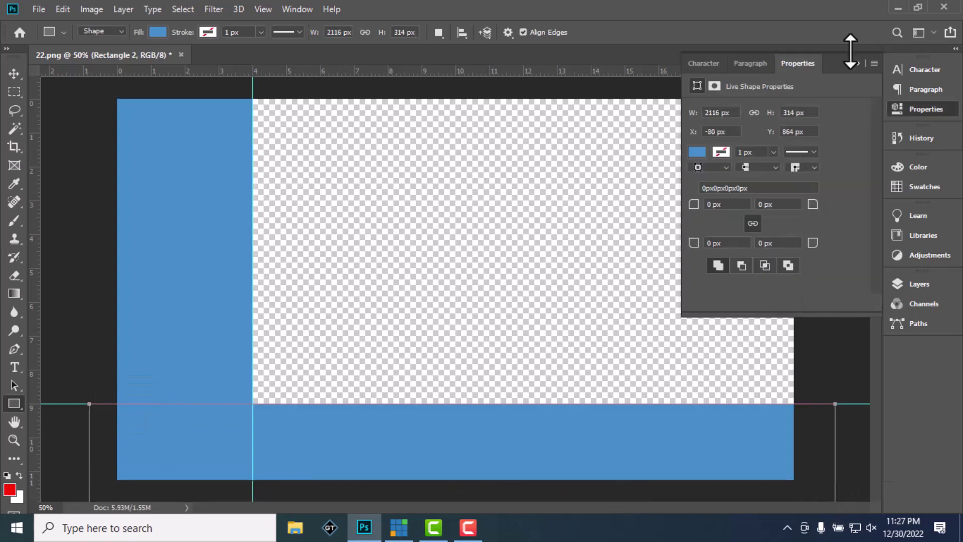
{"action": "left_click", "coordinate": [858, 64]}
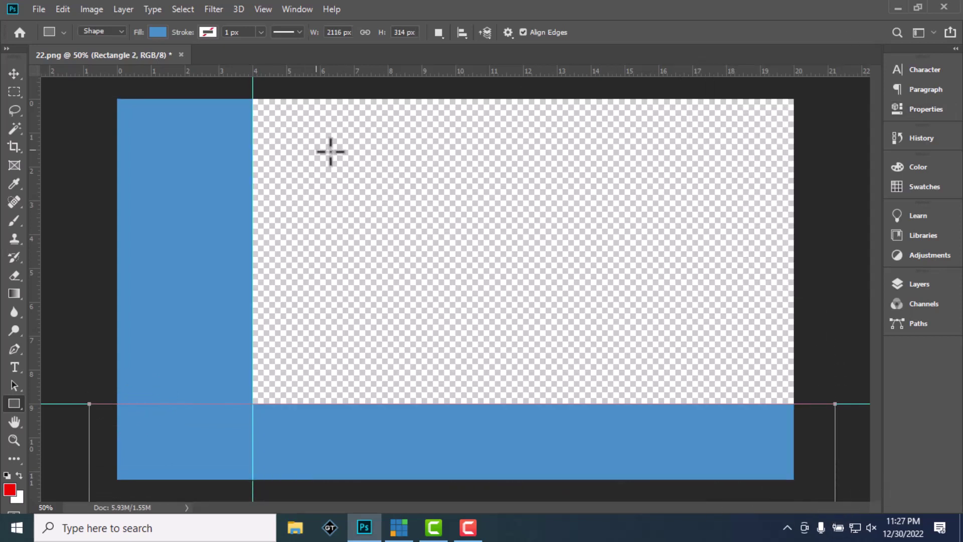
Convert the two blue rectangle layers together into one smart object
{"action": "left_click", "coordinate": [931, 288]}
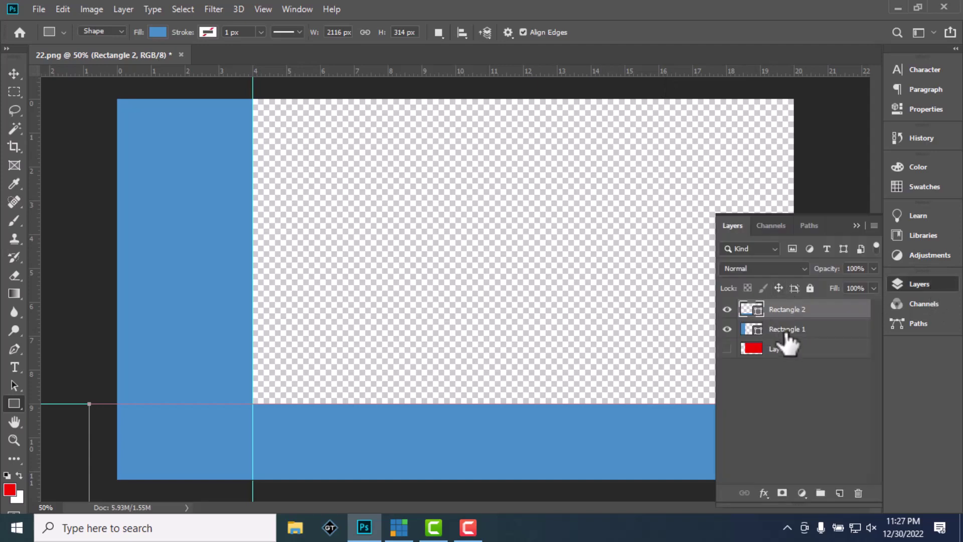
{"action": "left_click", "coordinate": [786, 331], "text": "shift"}
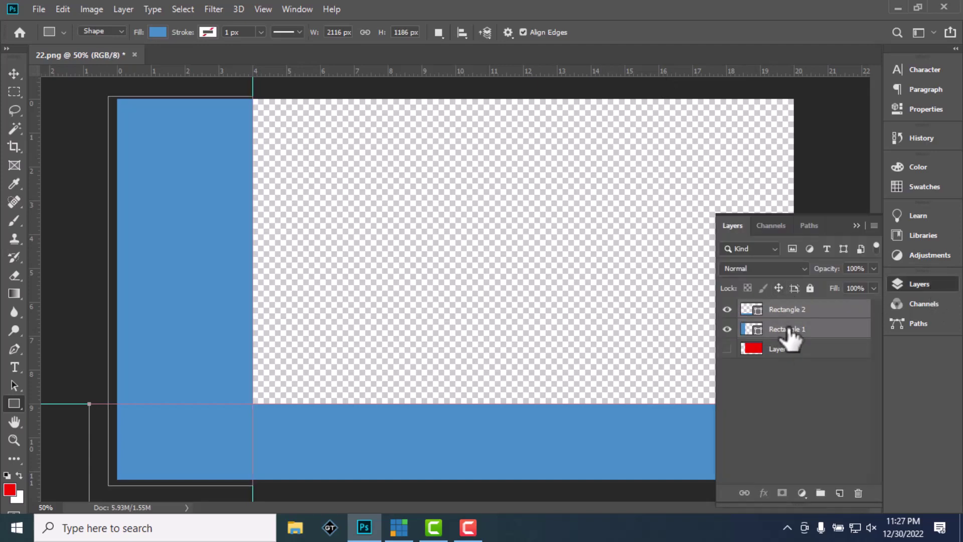
{"action": "right_click", "coordinate": [789, 330]}
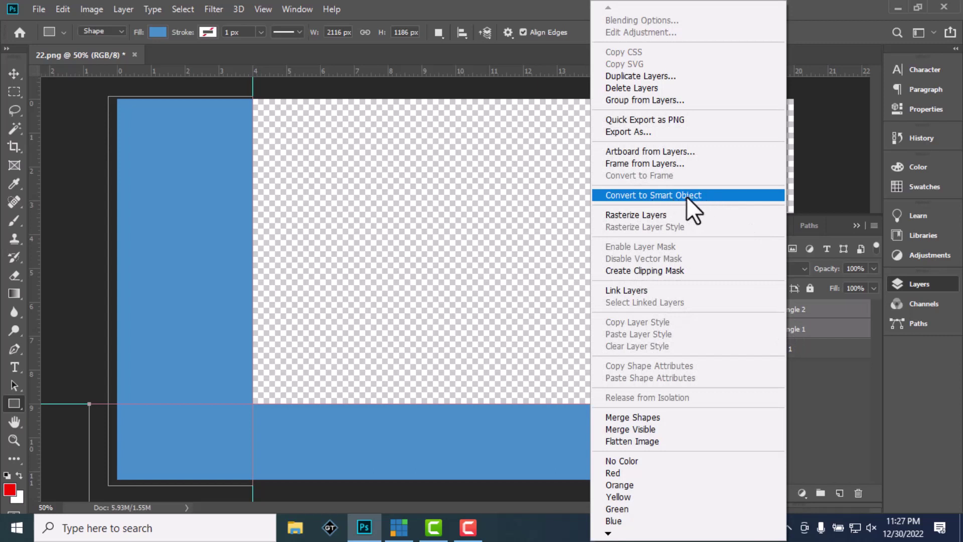
{"action": "left_click", "coordinate": [687, 196]}
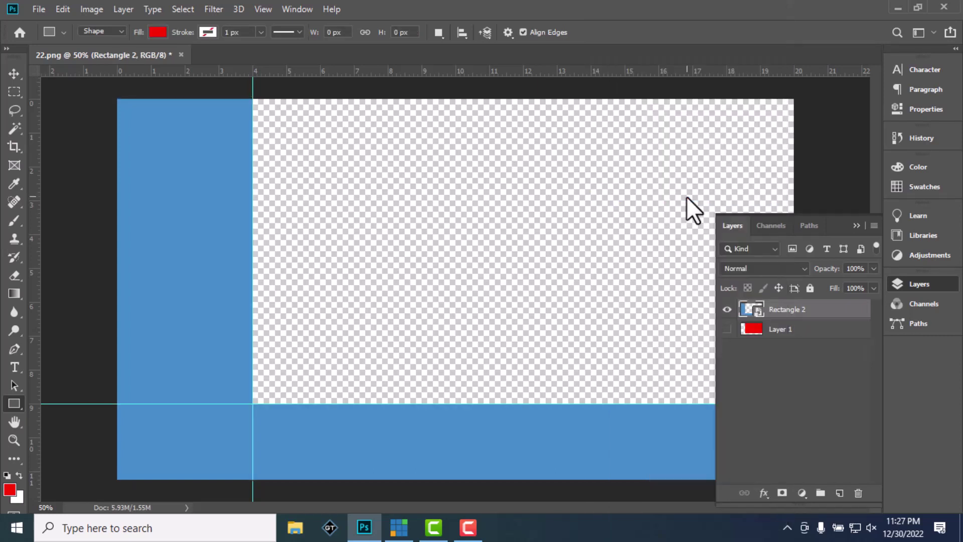
Delete the hidden red image layer, keeping only the blue L-shaped smart object
{"action": "left_click", "coordinate": [786, 332]}
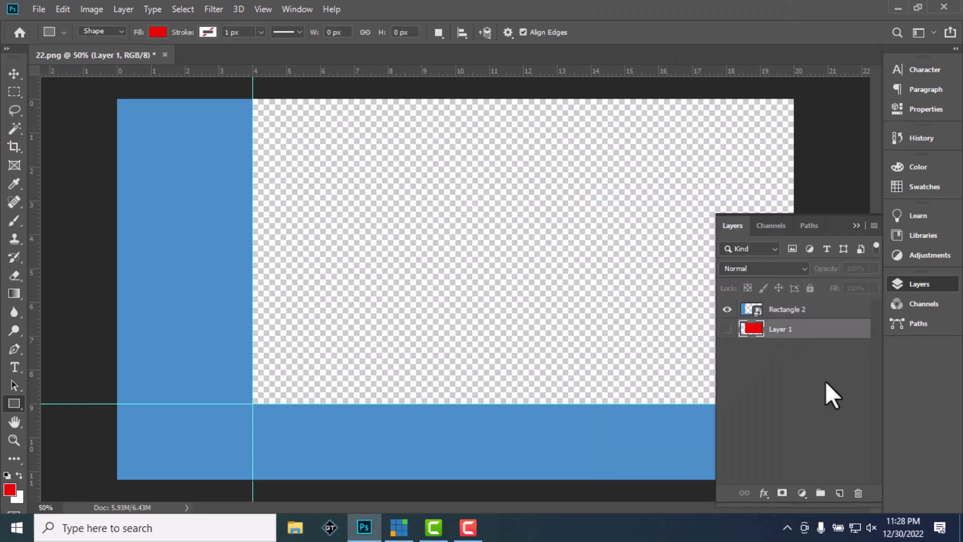
{"action": "left_click", "coordinate": [858, 493]}
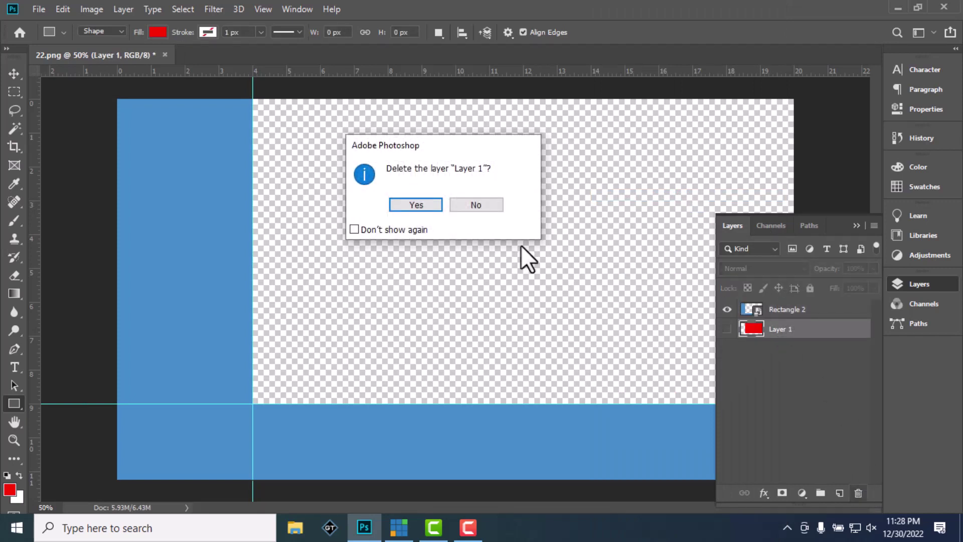
{"action": "left_click", "coordinate": [427, 210]}
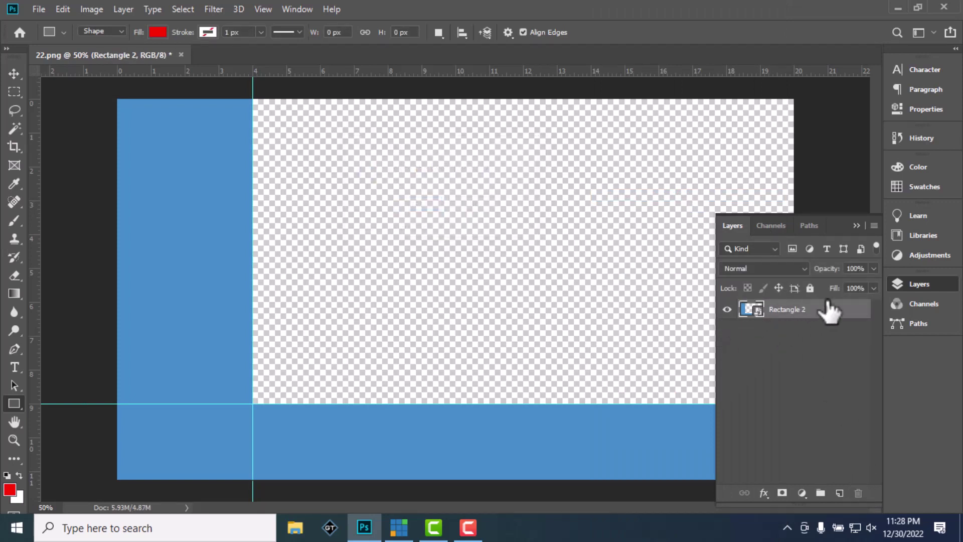
{"action": "left_click", "coordinate": [858, 226]}
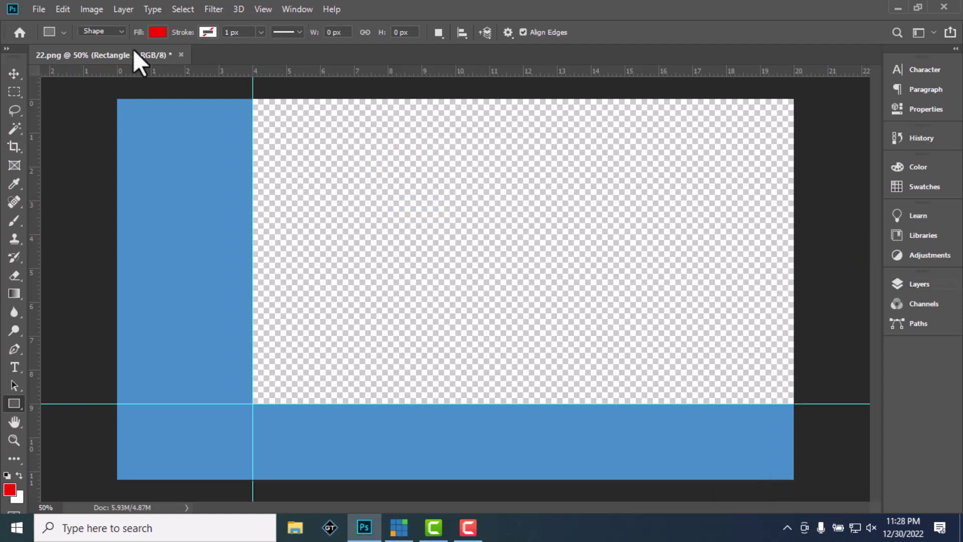
Save a PNG copy named L Band Ads in Downloads, using the large file size (fastest saving) option
{"action": "left_click", "coordinate": [43, 10]}
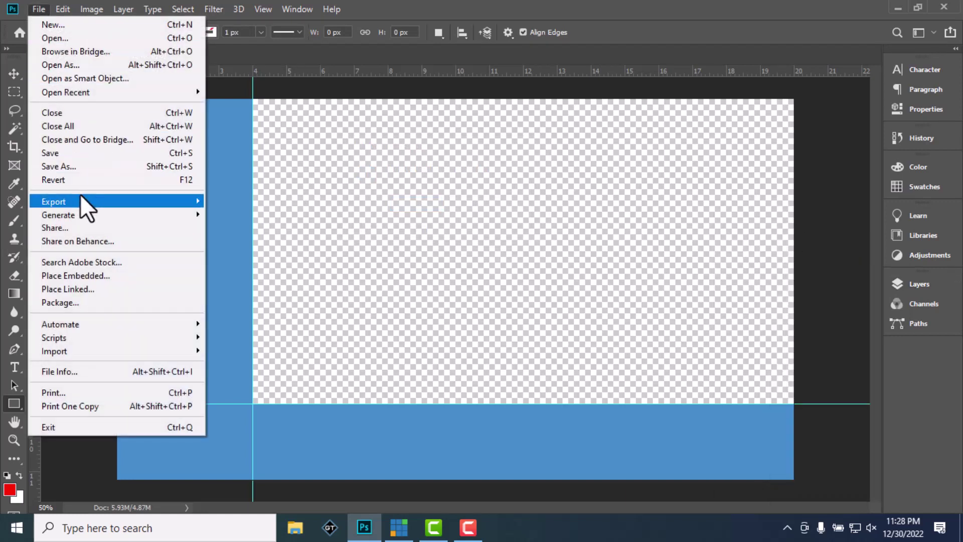
{"action": "left_click", "coordinate": [72, 166]}
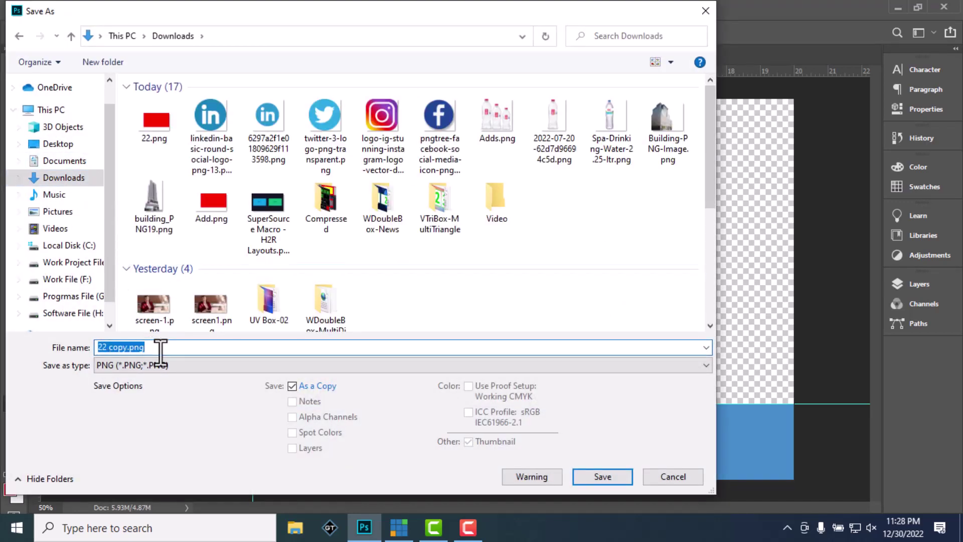
{"action": "type", "text": "L "}
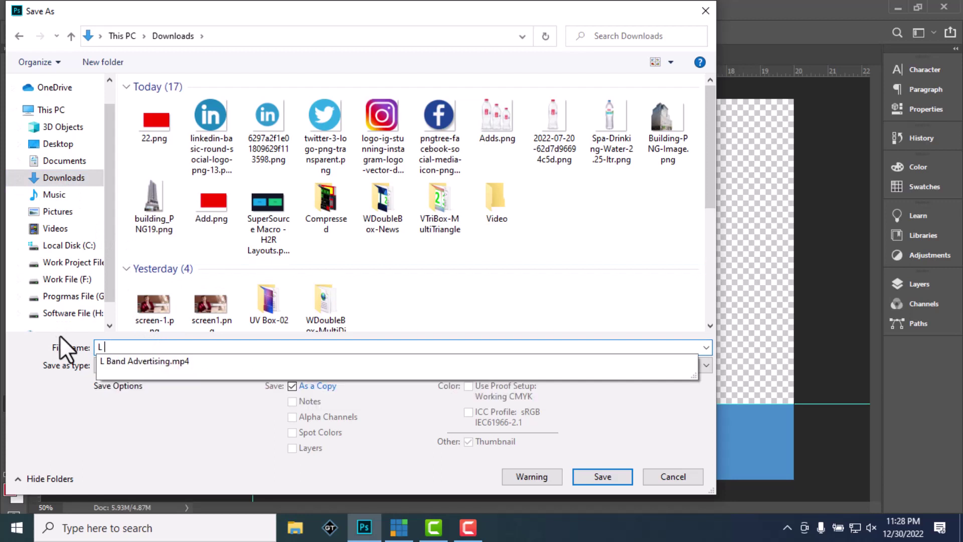
{"action": "type", "text": "Band Ads"}
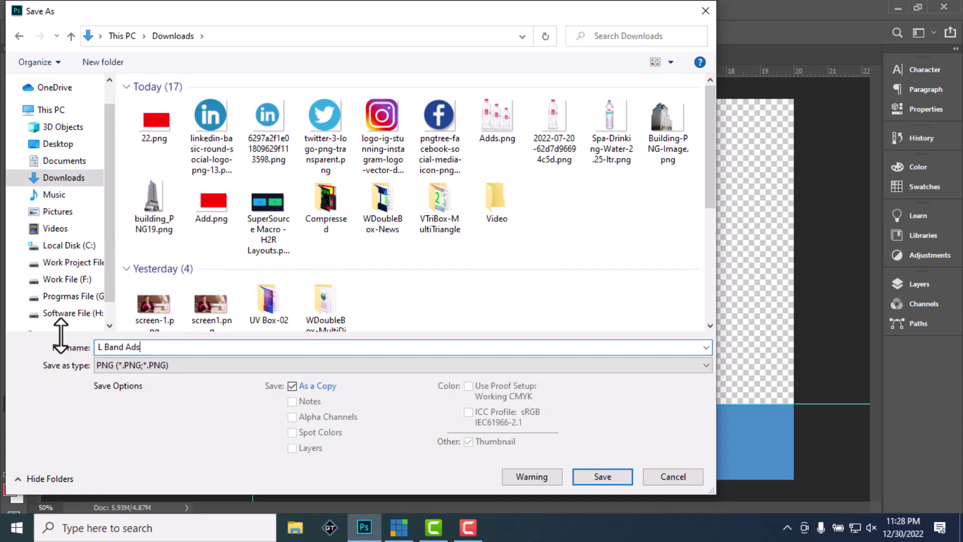
{"action": "left_click", "coordinate": [583, 478]}
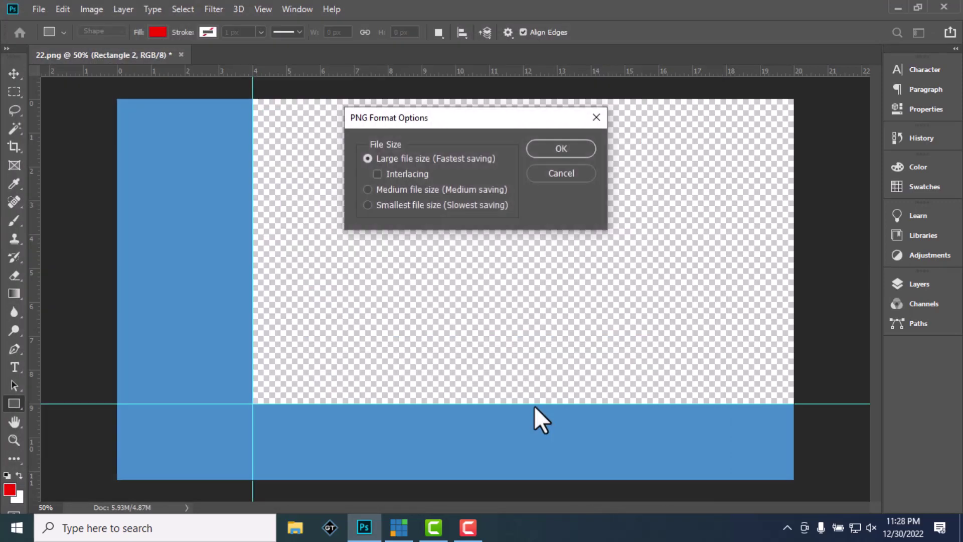
{"action": "left_click", "coordinate": [564, 149]}
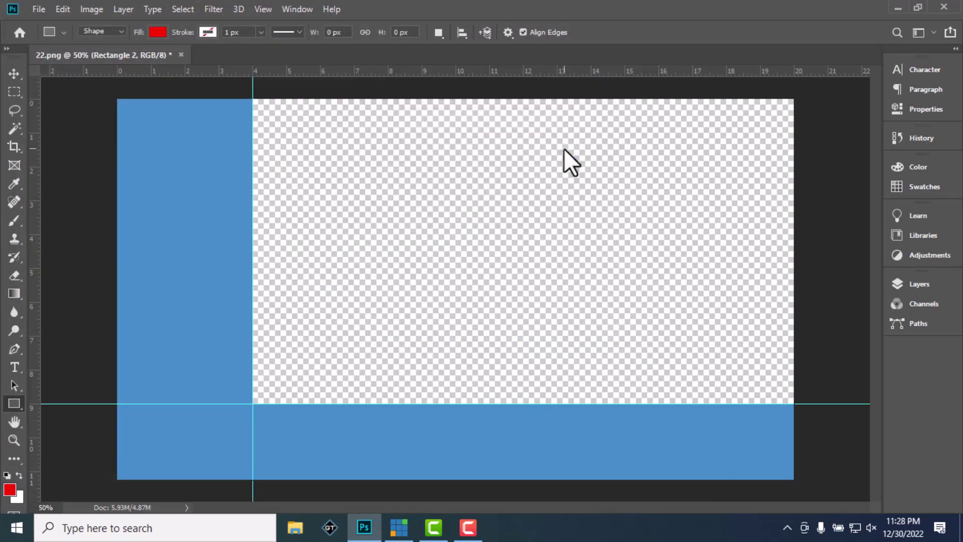
Close Photoshop and open GT Designer with an empty title
{"action": "left_click", "coordinate": [936, 4]}
{"action": "left_click", "coordinate": [485, 200]}
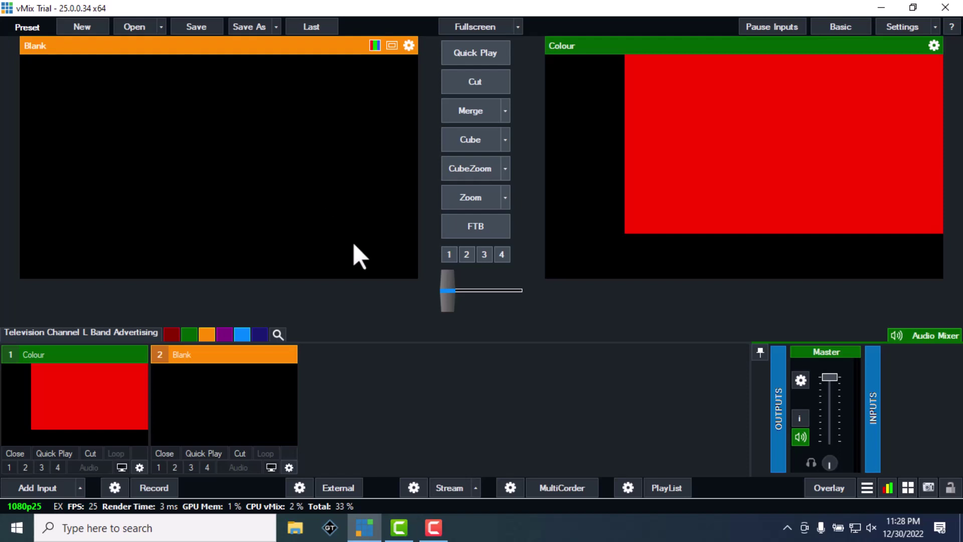
{"action": "left_click", "coordinate": [331, 529]}
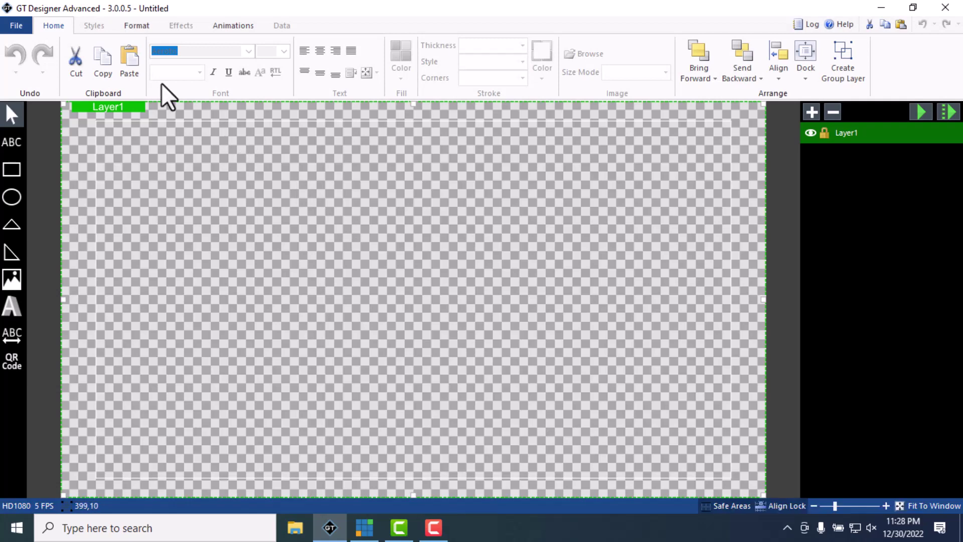
Import the Photoshop document Add.psd from Downloads into the empty title
{"action": "left_click", "coordinate": [17, 23]}
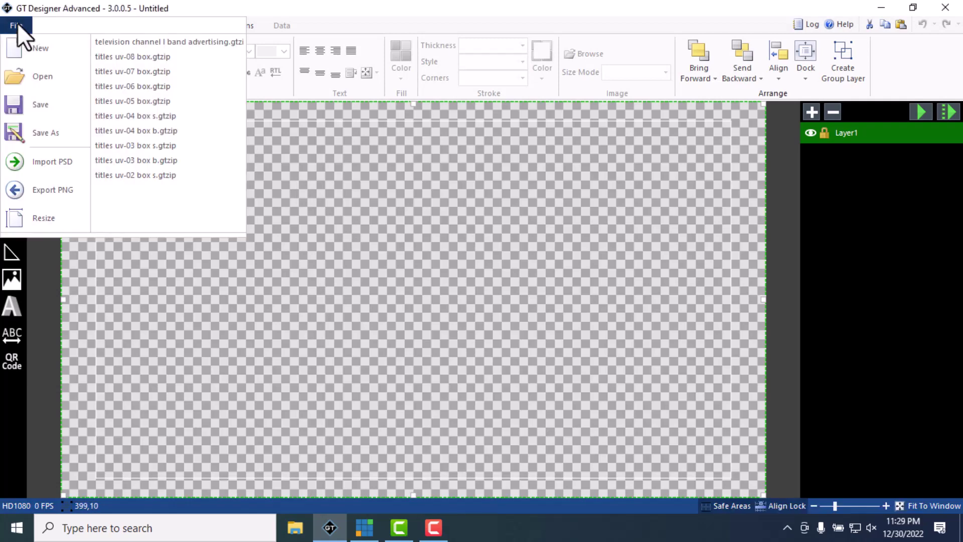
{"action": "left_click", "coordinate": [47, 162]}
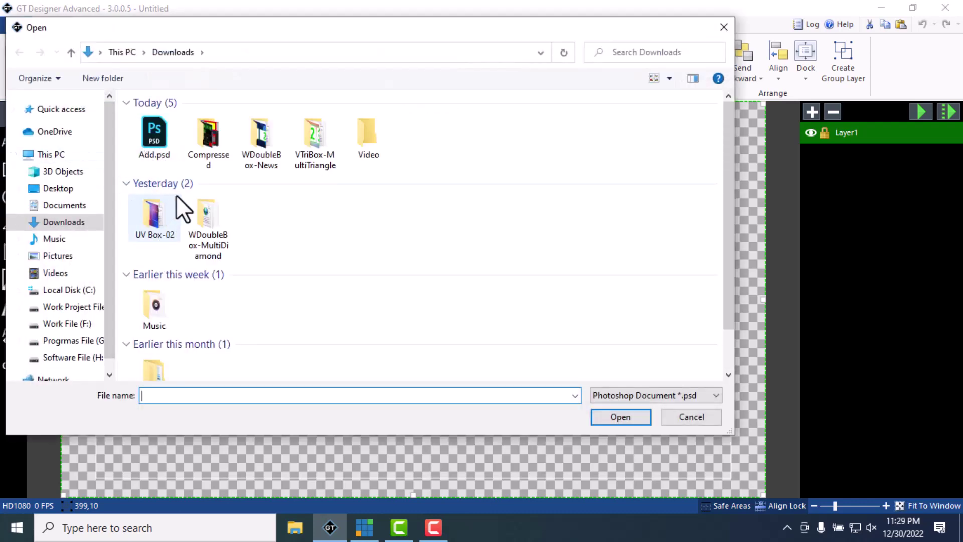
{"action": "scroll", "coordinate": [181, 208], "scroll_direction": "down", "scroll_amount": 1}
{"action": "scroll", "coordinate": [182, 217], "scroll_direction": "up", "scroll_amount": 1}
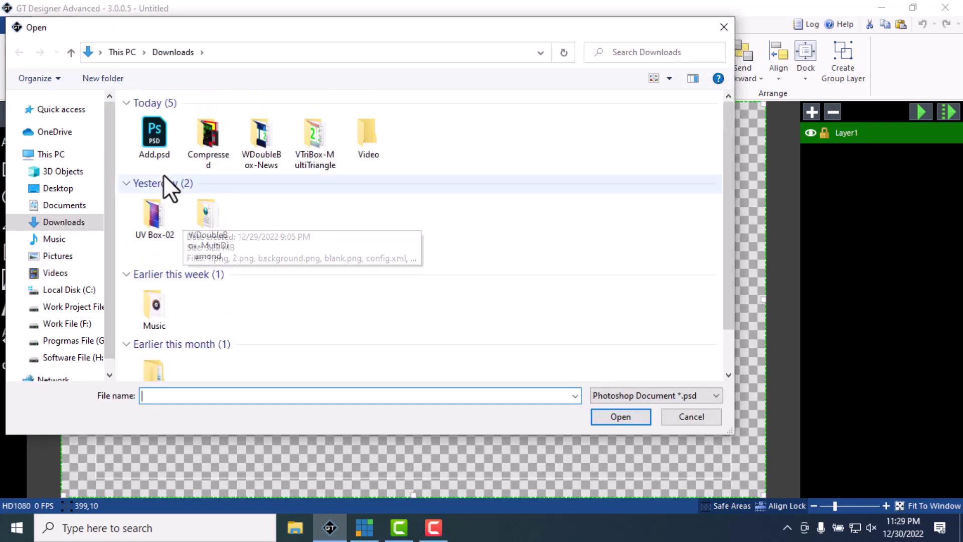
{"action": "left_click", "coordinate": [160, 139]}
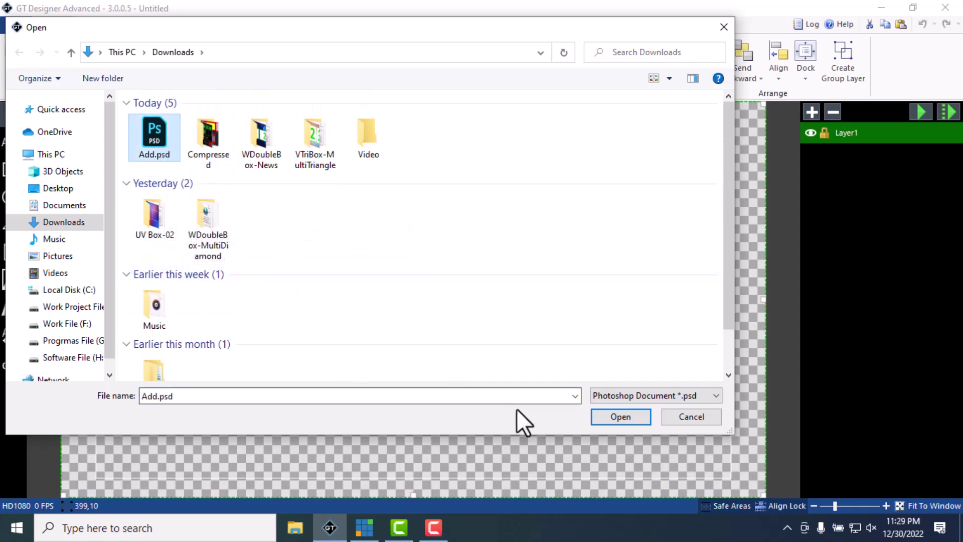
{"action": "left_click", "coordinate": [597, 417]}
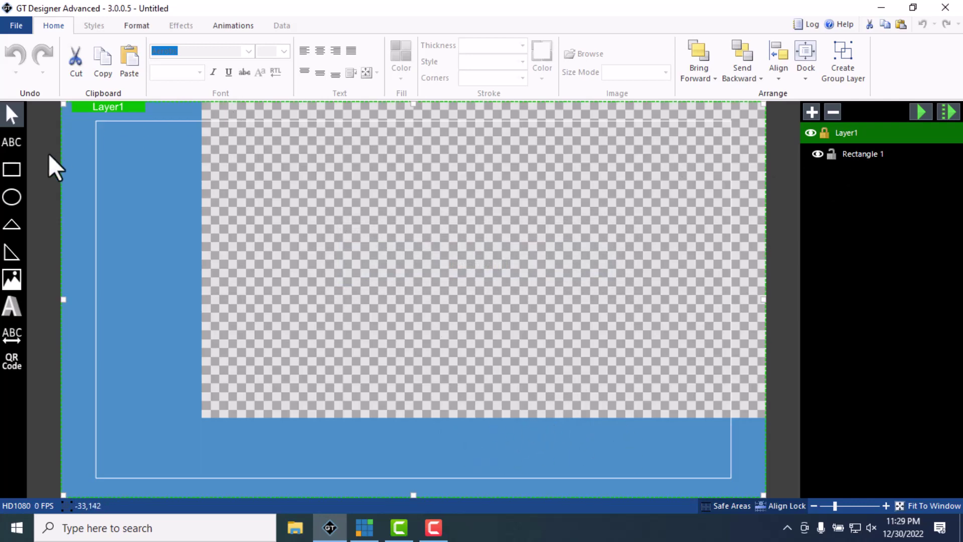
Insert the bottle image Adds.png from Downloads and place it at the upper end of the blue vertical band
{"action": "left_click", "coordinate": [15, 276]}
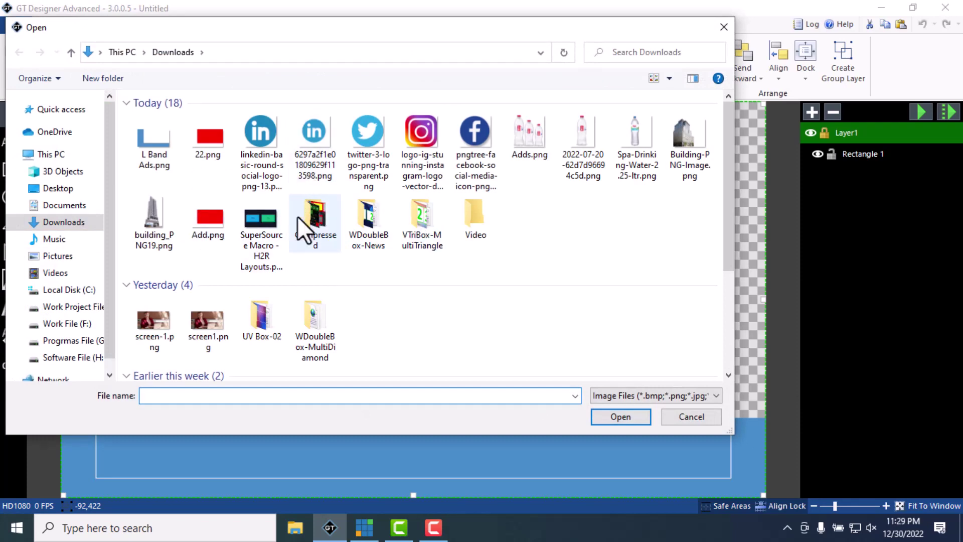
{"action": "scroll", "coordinate": [301, 229], "scroll_direction": "down", "scroll_amount": 3}
{"action": "scroll", "coordinate": [347, 233], "scroll_direction": "up", "scroll_amount": 3}
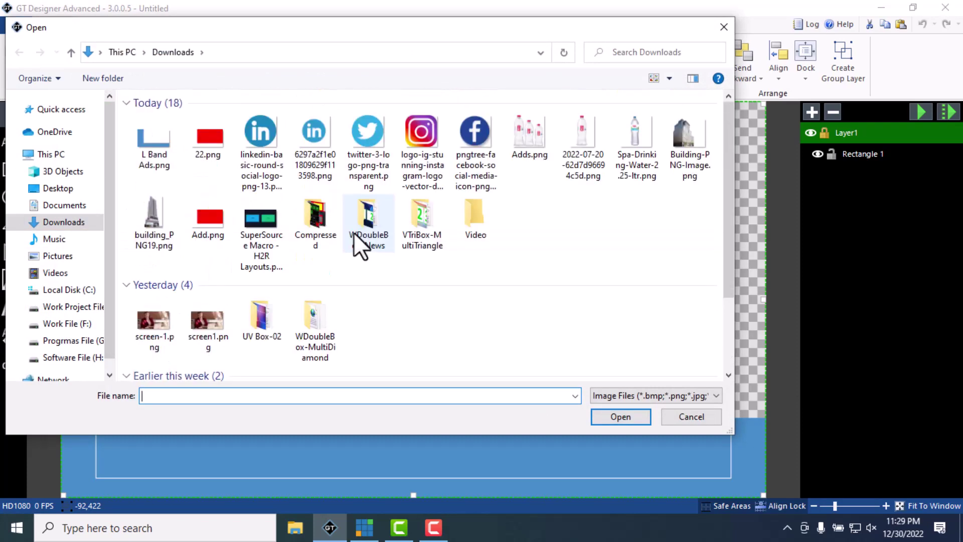
{"action": "left_click", "coordinate": [527, 135]}
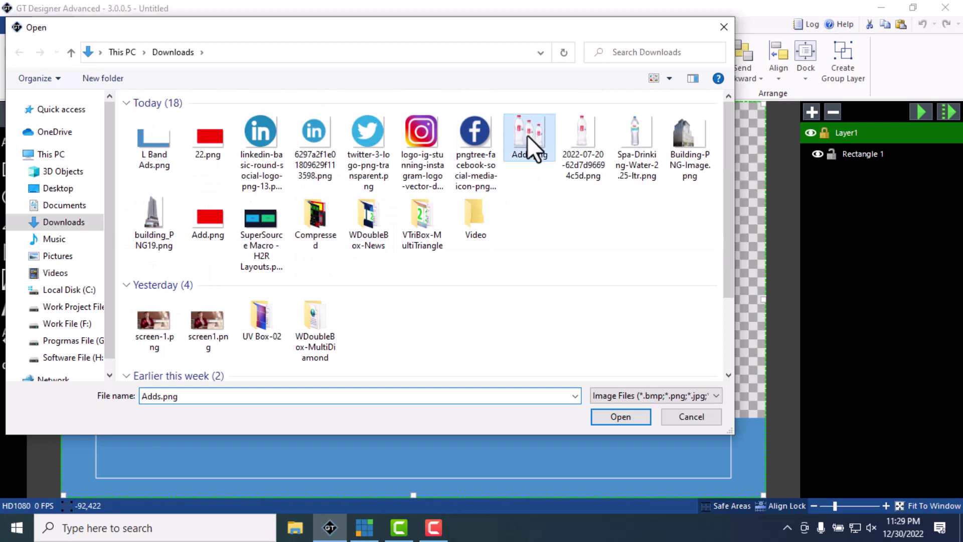
{"action": "left_click", "coordinate": [619, 417]}
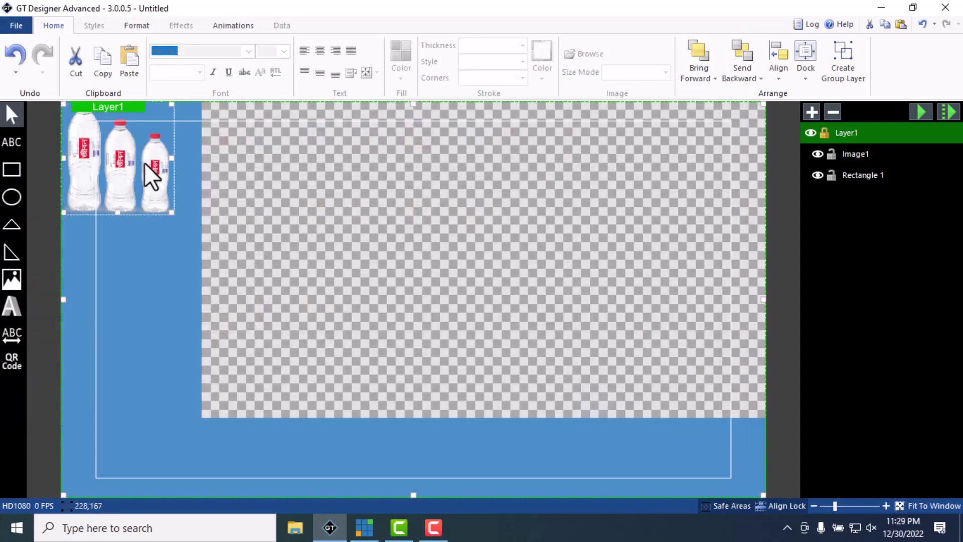
{"action": "mouse_move", "coordinate": [163, 191]}
{"action": "left_mouse_down"}
{"action": "mouse_move", "coordinate": [167, 200]}
{"action": "mouse_move", "coordinate": [166, 188]}
{"action": "left_mouse_up"}
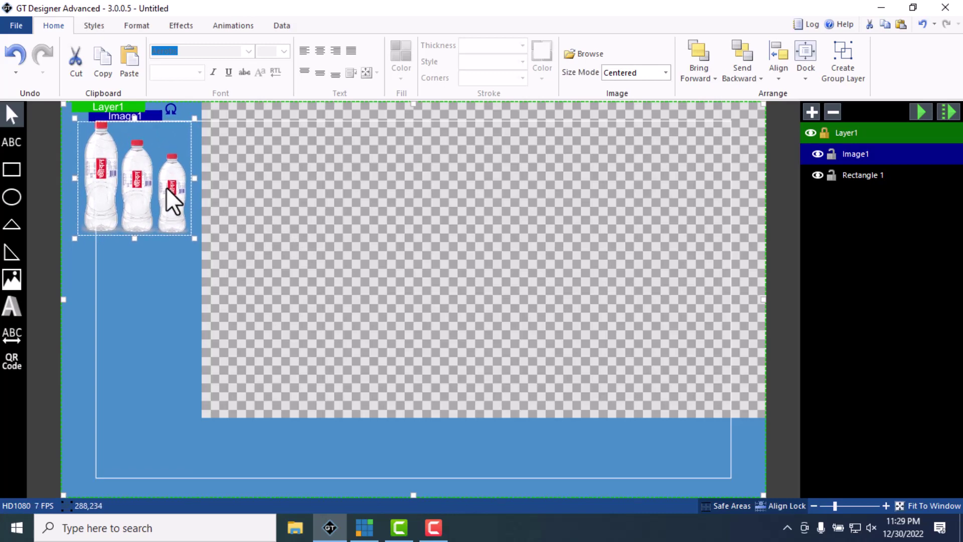
Give the bottle image a ZoomFade TransitionIn animation with a duration of 2 and preview it
{"action": "left_click", "coordinate": [228, 25]}
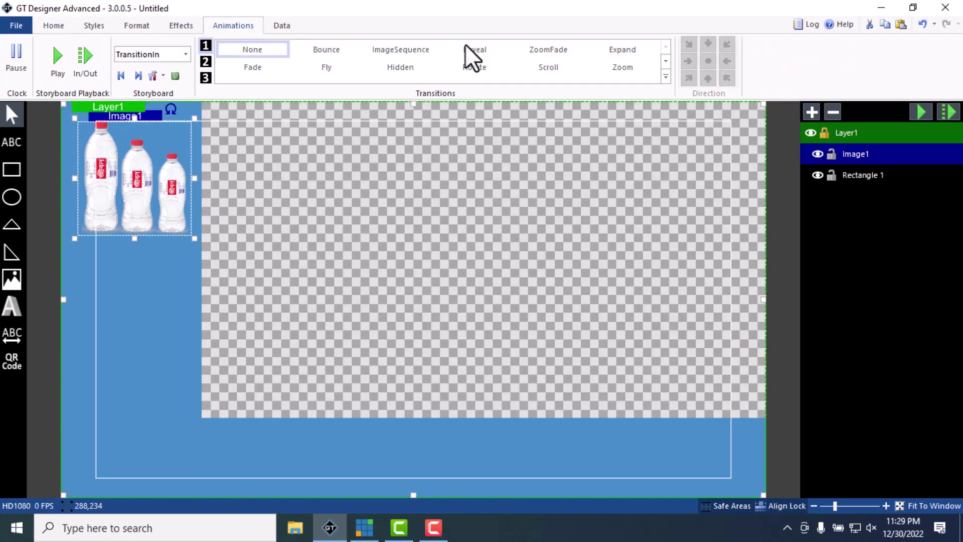
{"action": "left_click", "coordinate": [577, 50]}
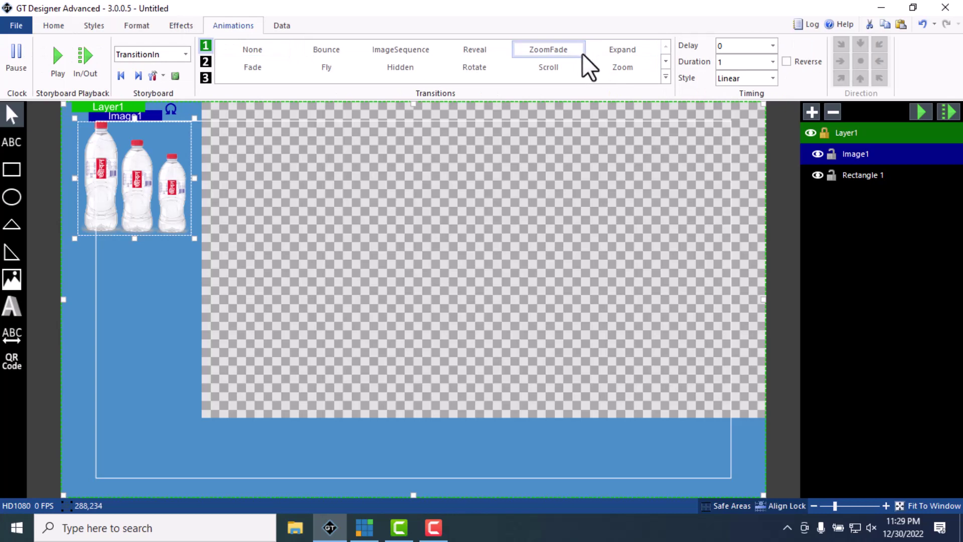
{"action": "left_click", "coordinate": [773, 61]}
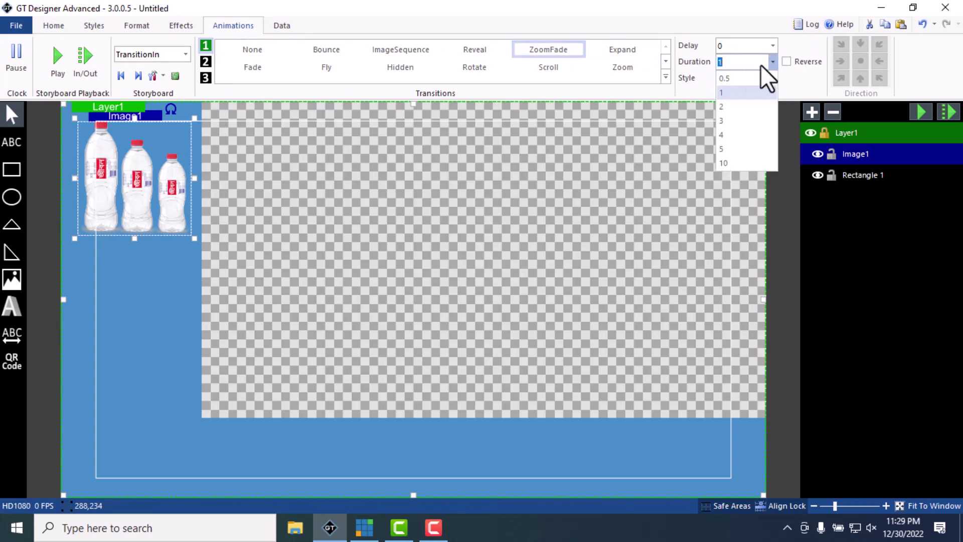
{"action": "left_click", "coordinate": [725, 108]}
{"action": "left_click", "coordinate": [922, 113]}
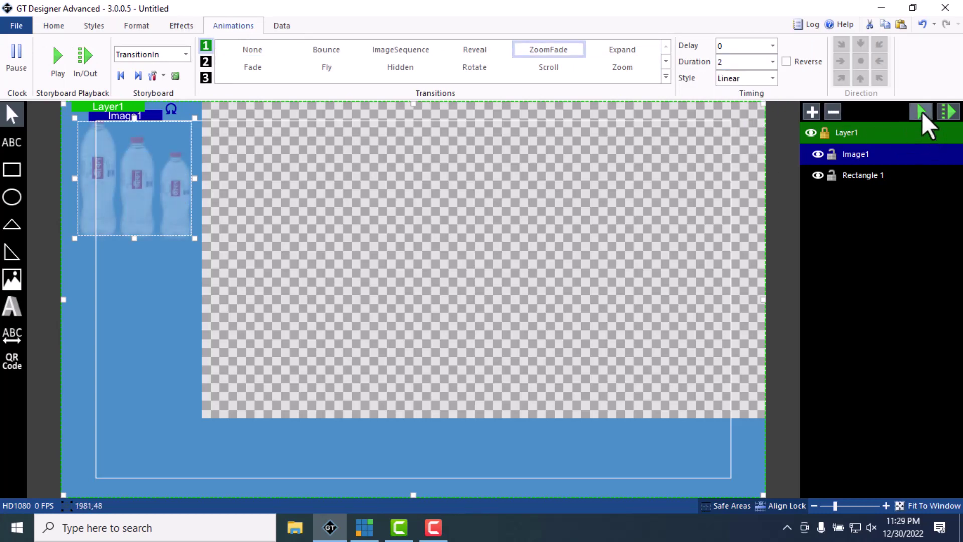
{"action": "left_click", "coordinate": [922, 110]}
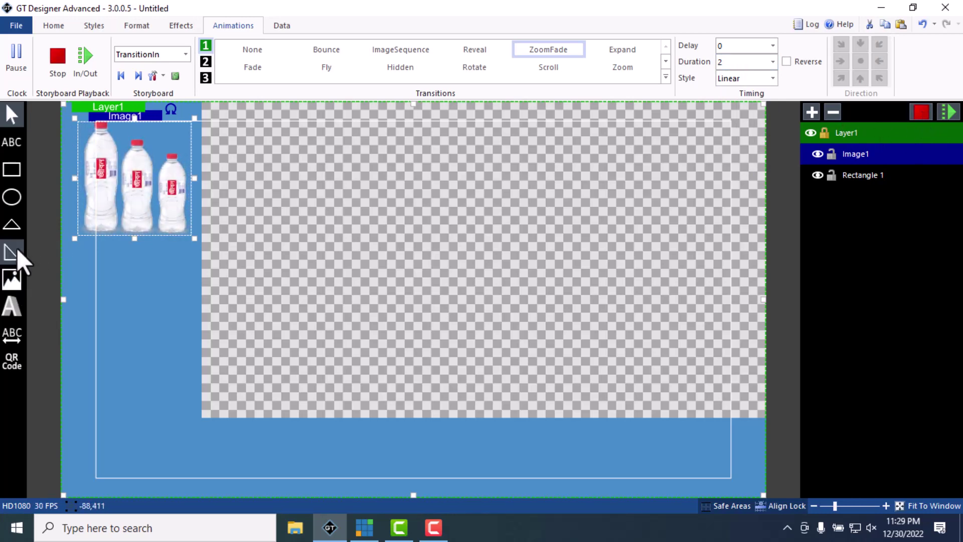
Add a text block directly below the bottle image, about as wide as the image, inside the blue vertical band
{"action": "left_click", "coordinate": [11, 142]}
{"action": "left_click_drag", "start_coordinate": [77, 254], "coordinate": [189, 294]}
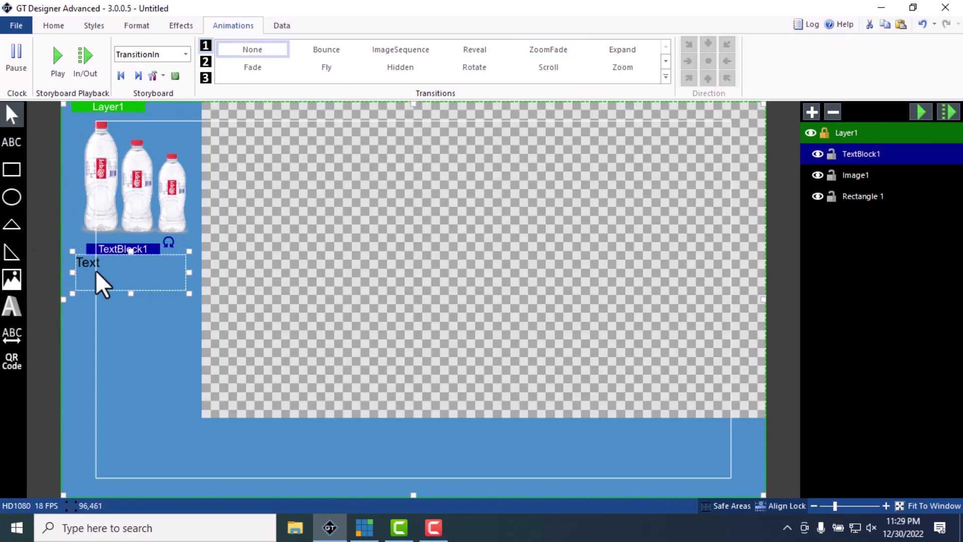